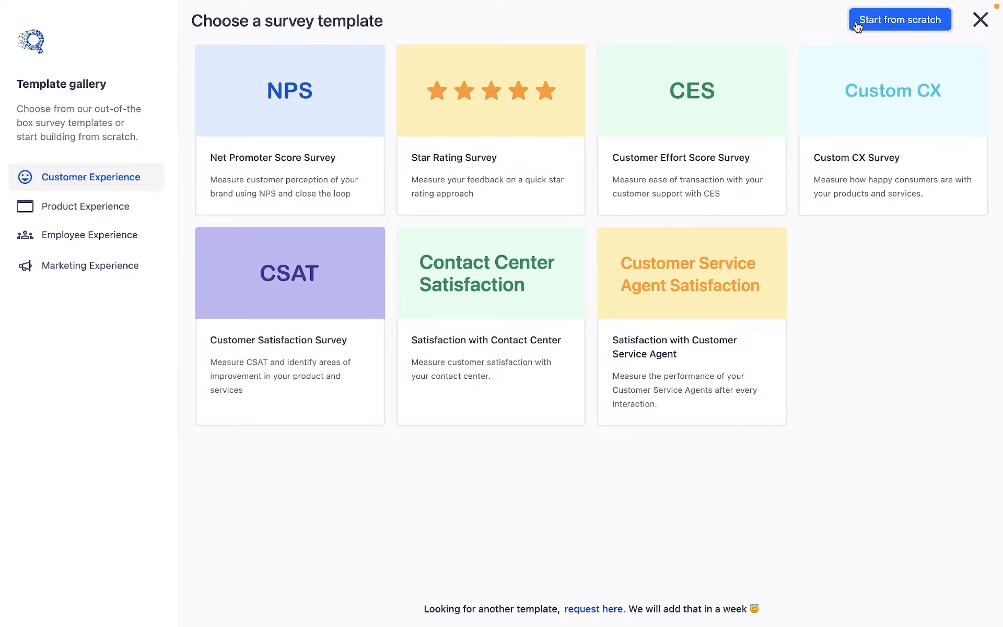
Create a survey from the Net Promoter Score template and replace the product/company name placeholder in Q1 with SurveySensum.
left_click(358, 114)
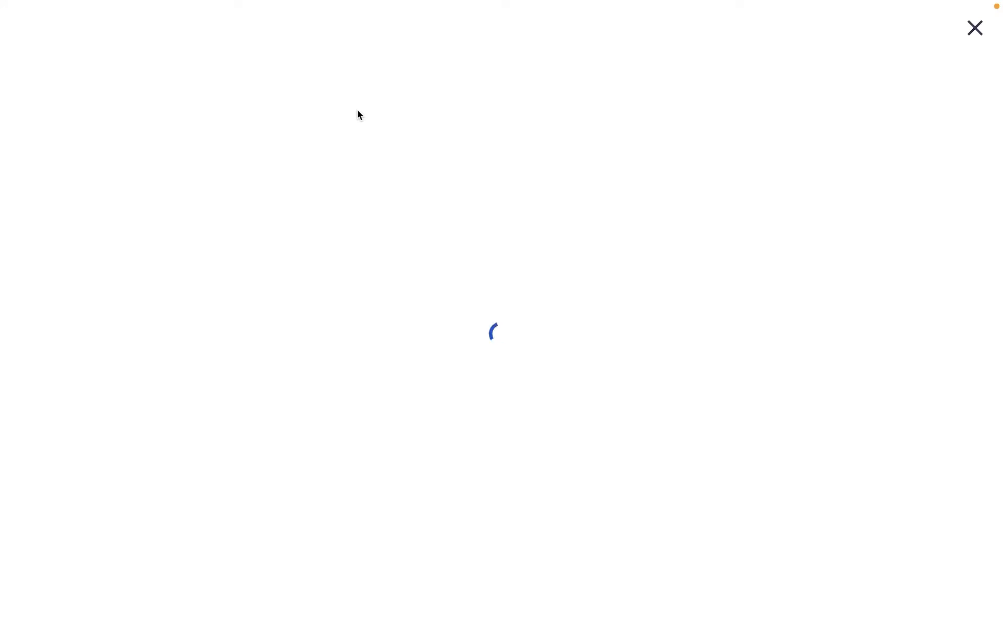
left_click(616, 430)
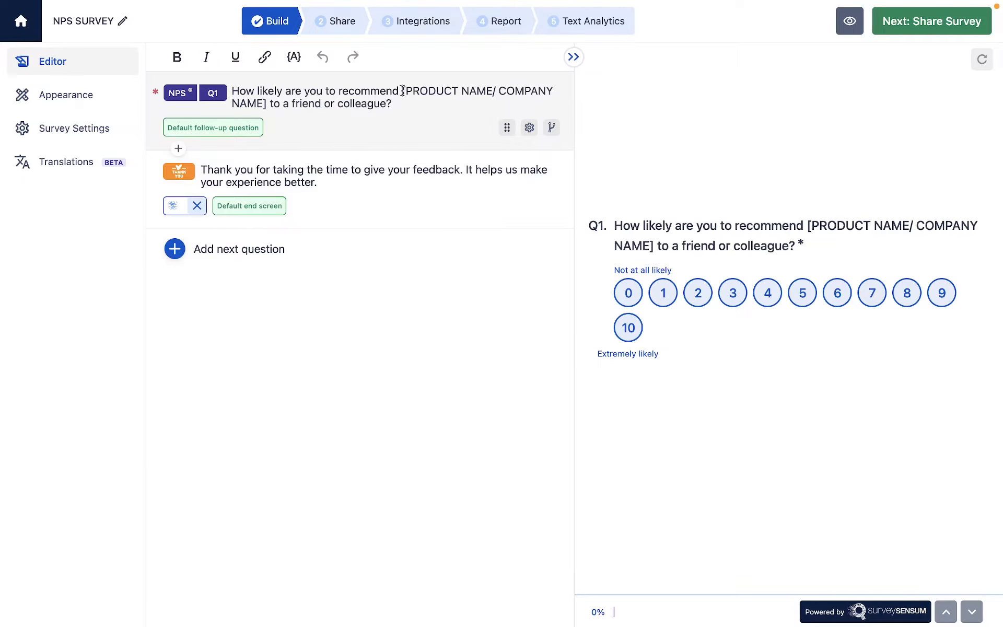
left_click_drag(403, 91, 268, 105)
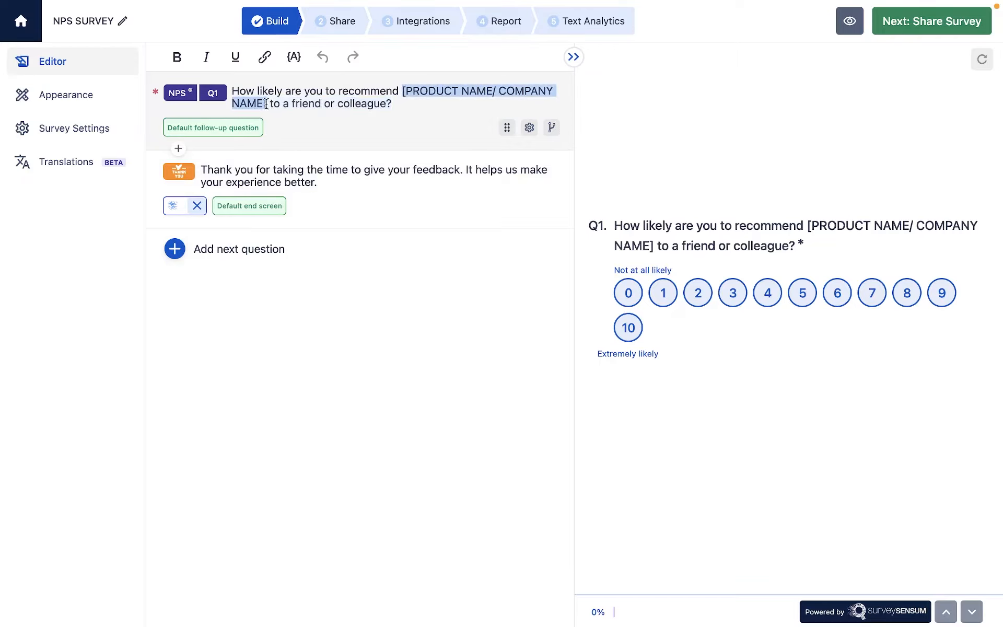
type("SurveySensum")
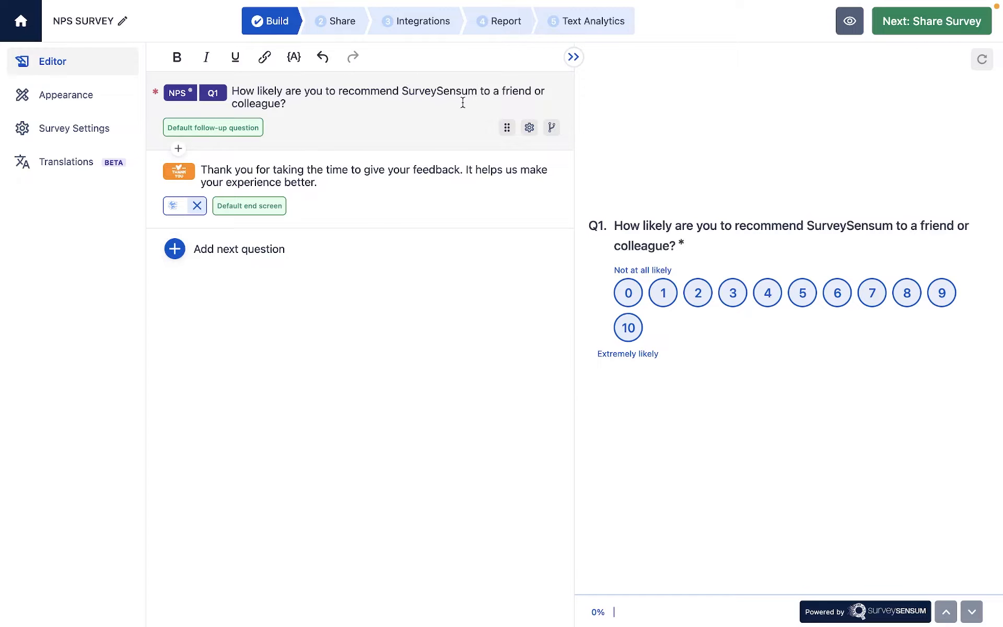
Review the brand appearance and advanced customization options in the settings of the NPS question.
left_click(529, 128)
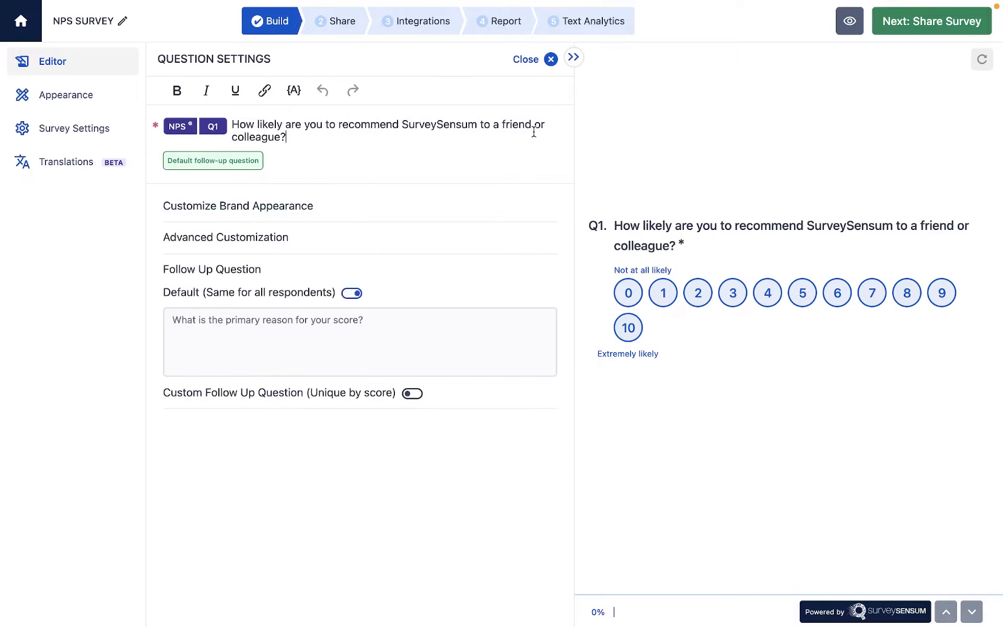
left_click(339, 208)
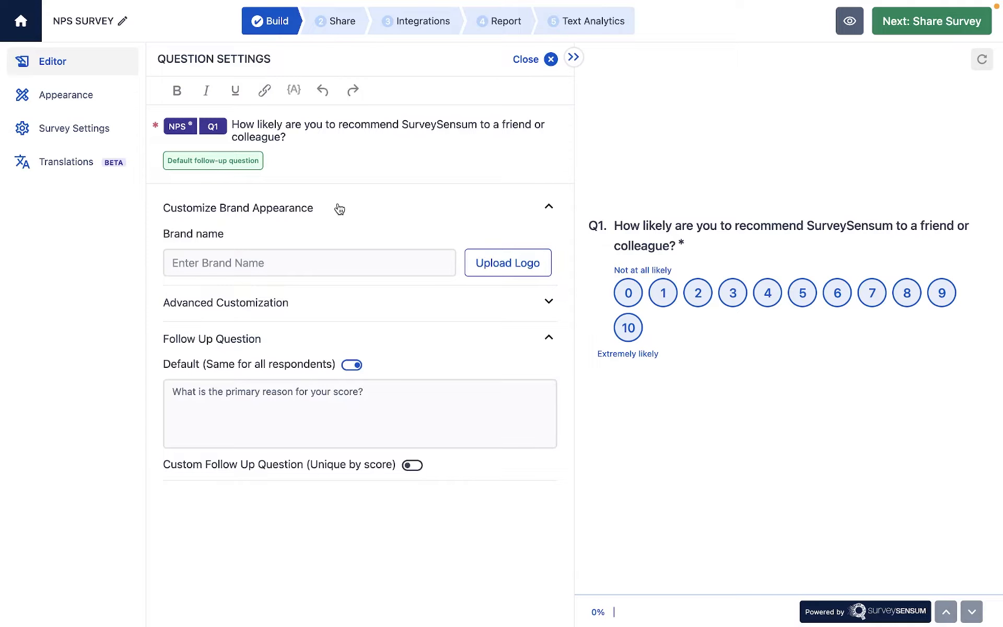
left_click(339, 208)
left_click(340, 245)
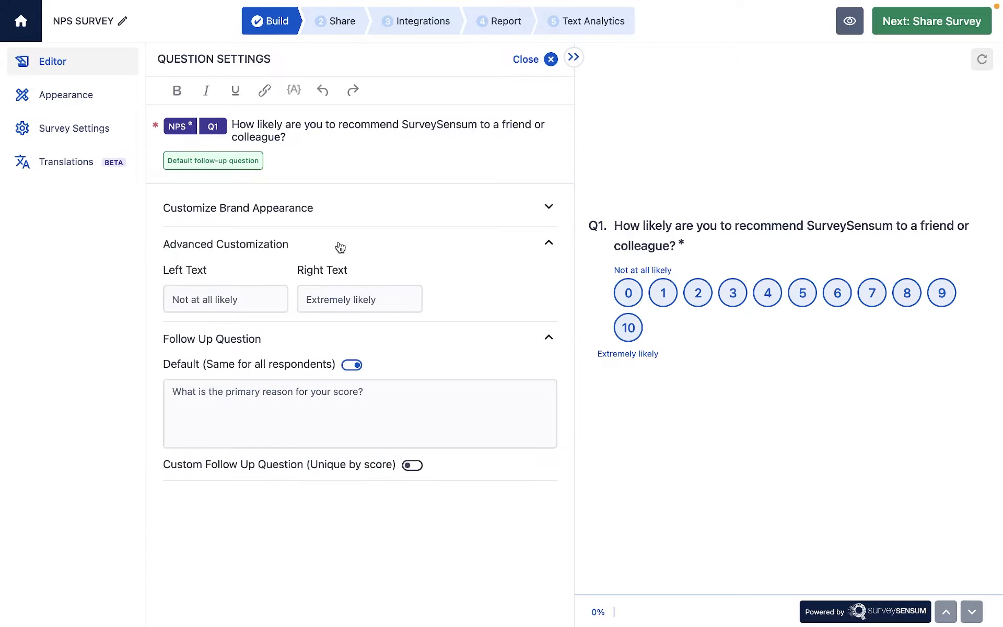
left_click(340, 245)
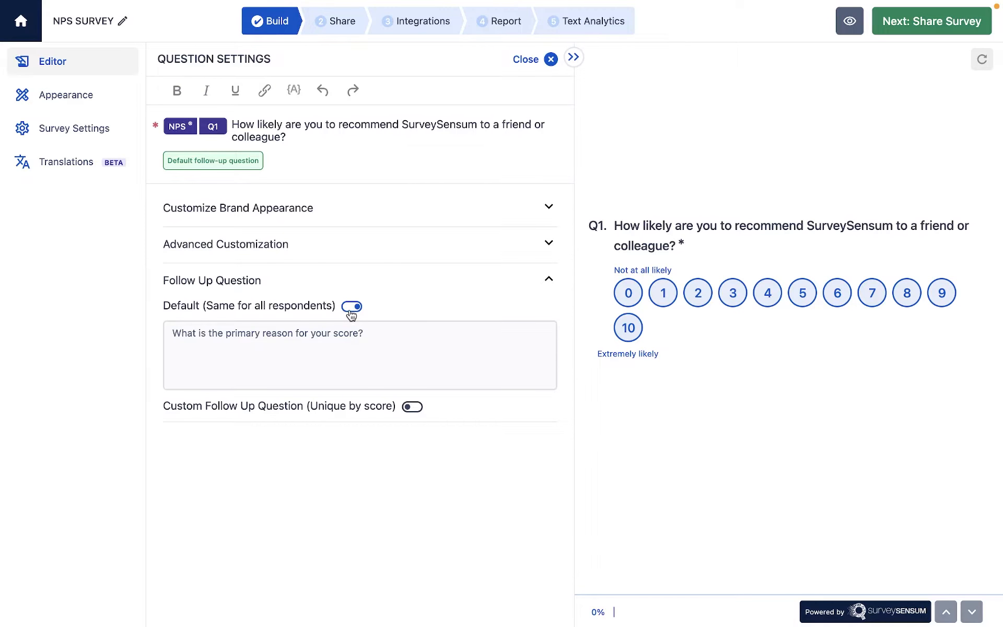
Switch the NPS follow-up from default to custom questions unique by score, review the three texts and close the question settings.
left_click(386, 335)
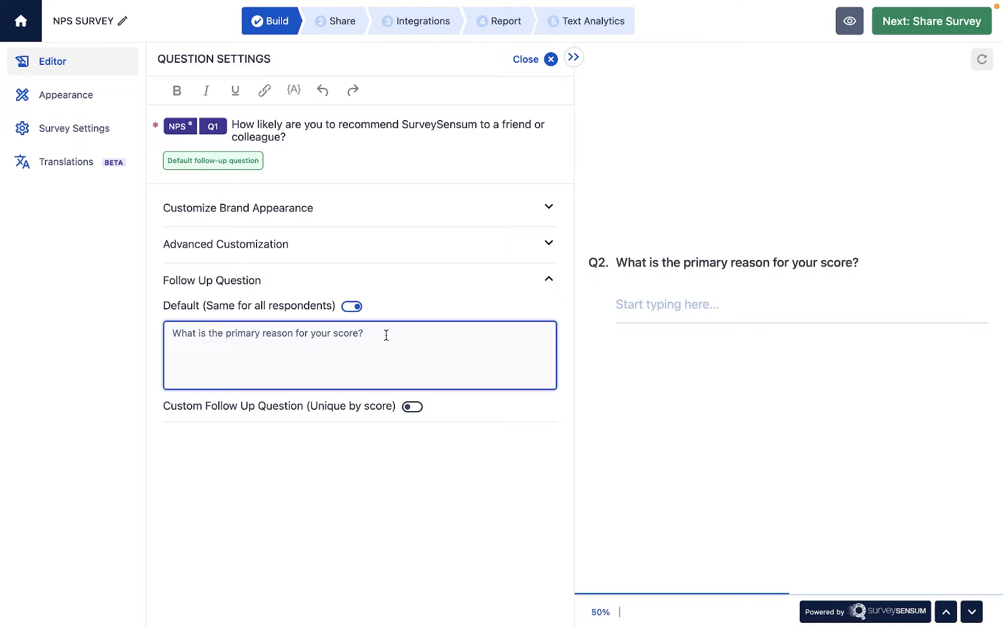
left_click(412, 406)
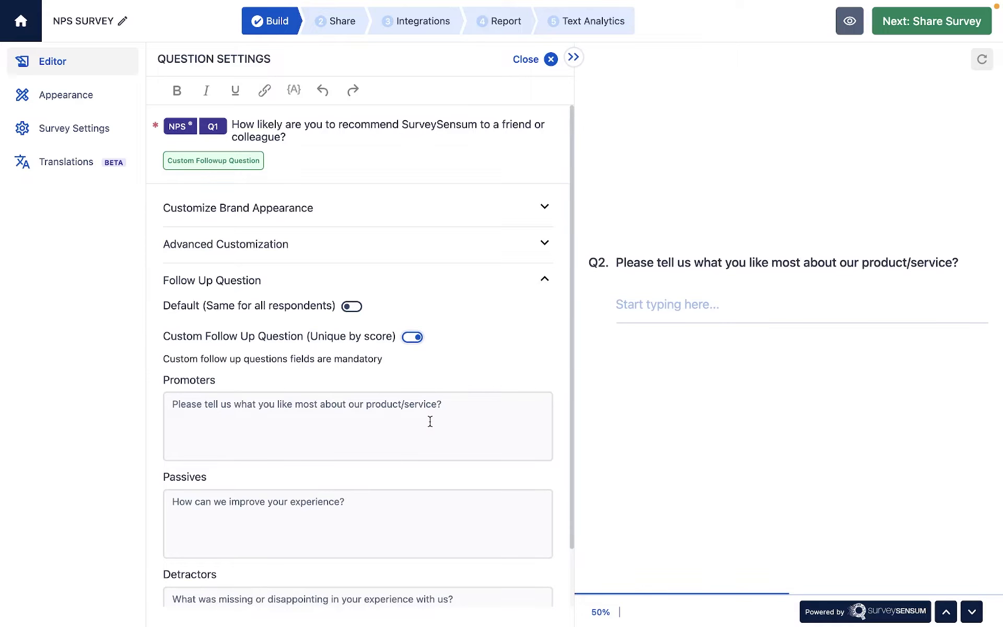
scroll(439, 502, "down", 2)
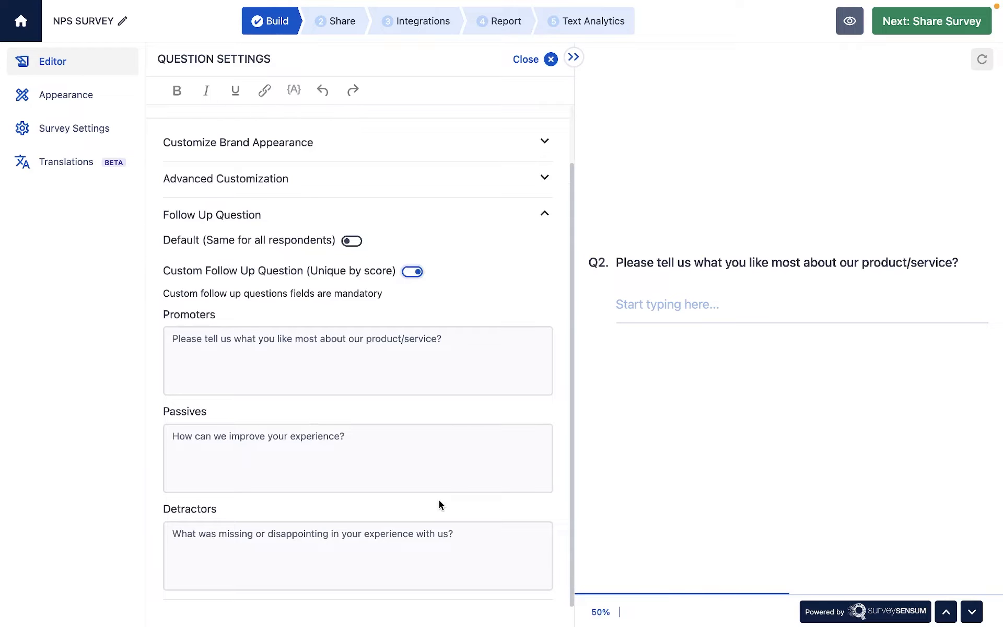
scroll(439, 502, "up", 2)
left_click(552, 59)
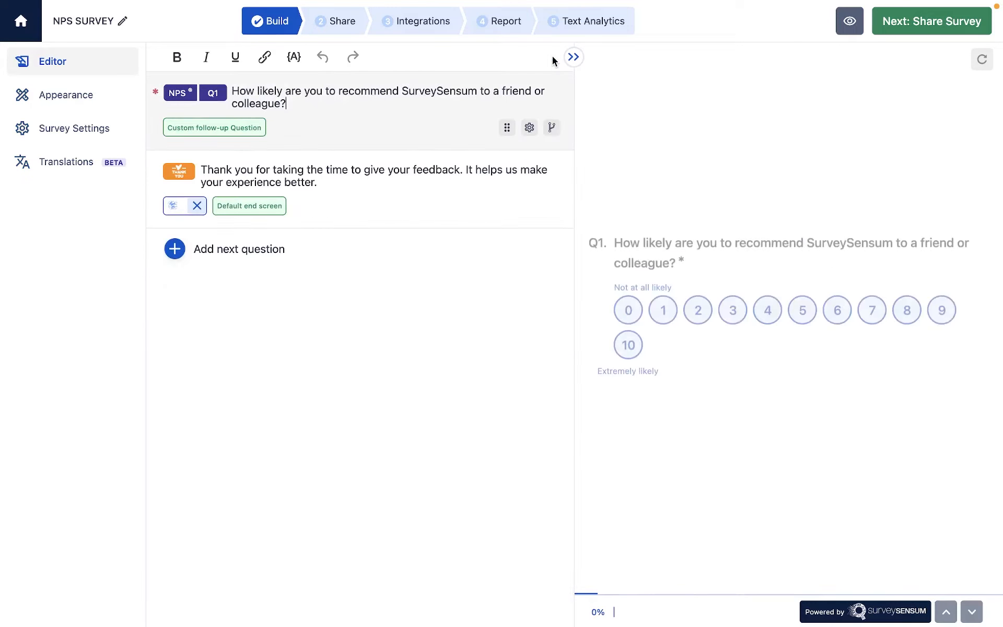
Add an Opinion/Likert Scale question after the NPS question with the text "How likely are you to renew your subscription?".
left_click(179, 149)
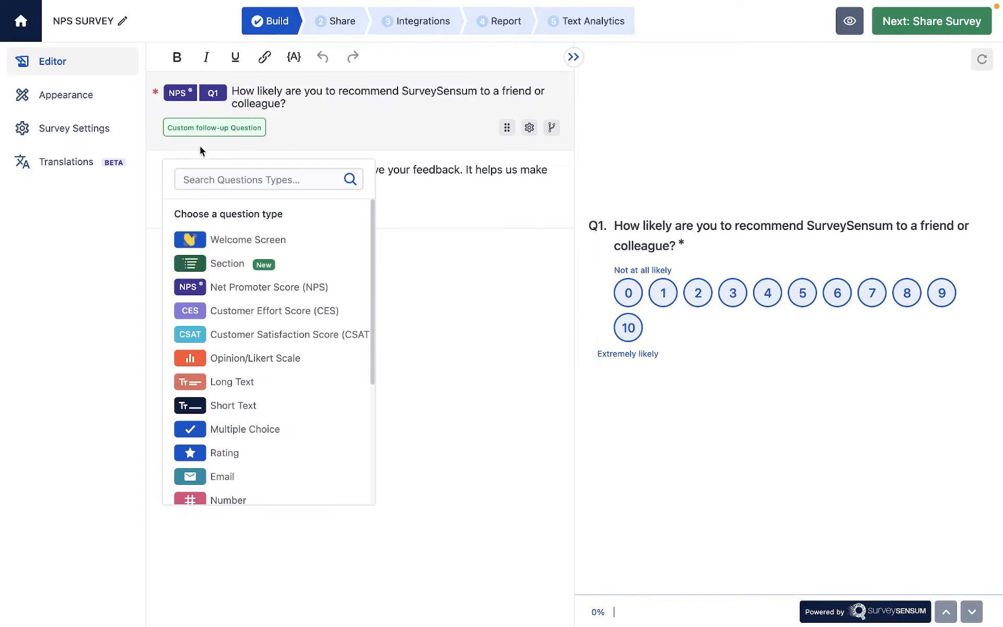
left_click(266, 359)
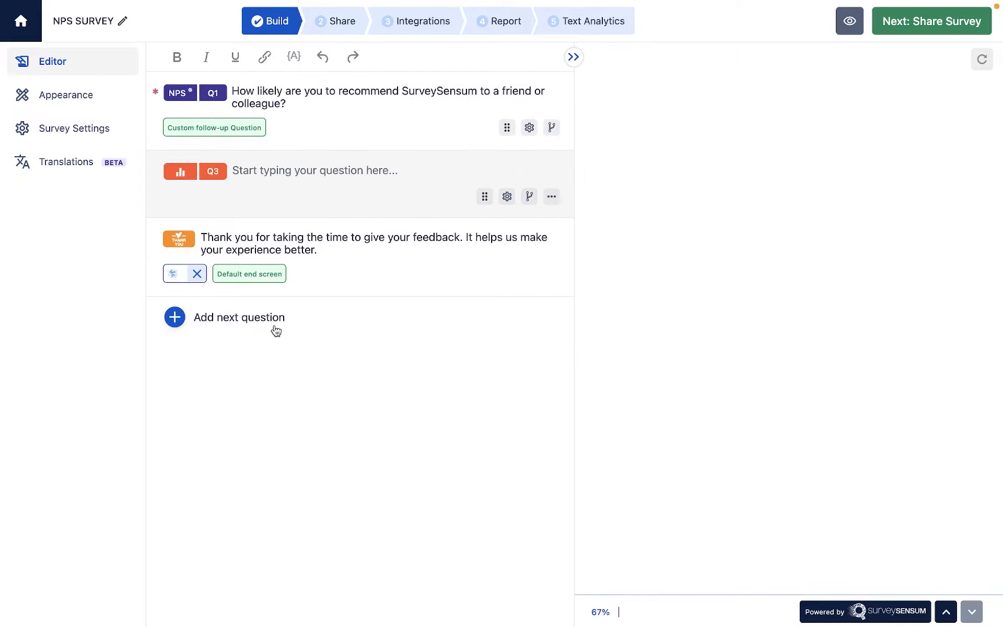
type("How likely are you to renew your subscription?")
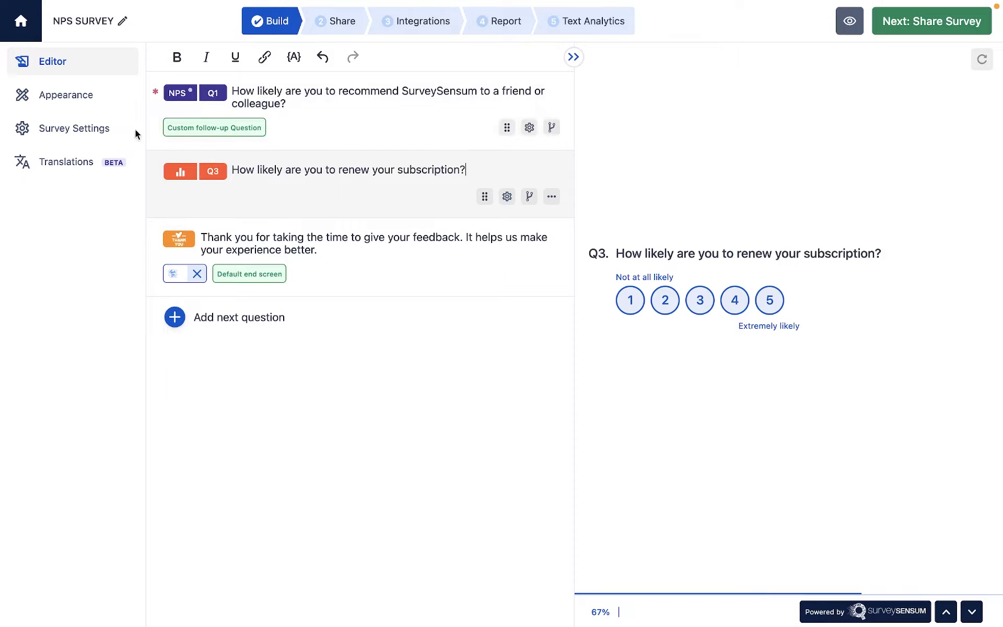
Look through the survey's appearance themes, survey settings and translation options, and return to the question editor.
left_click(90, 95)
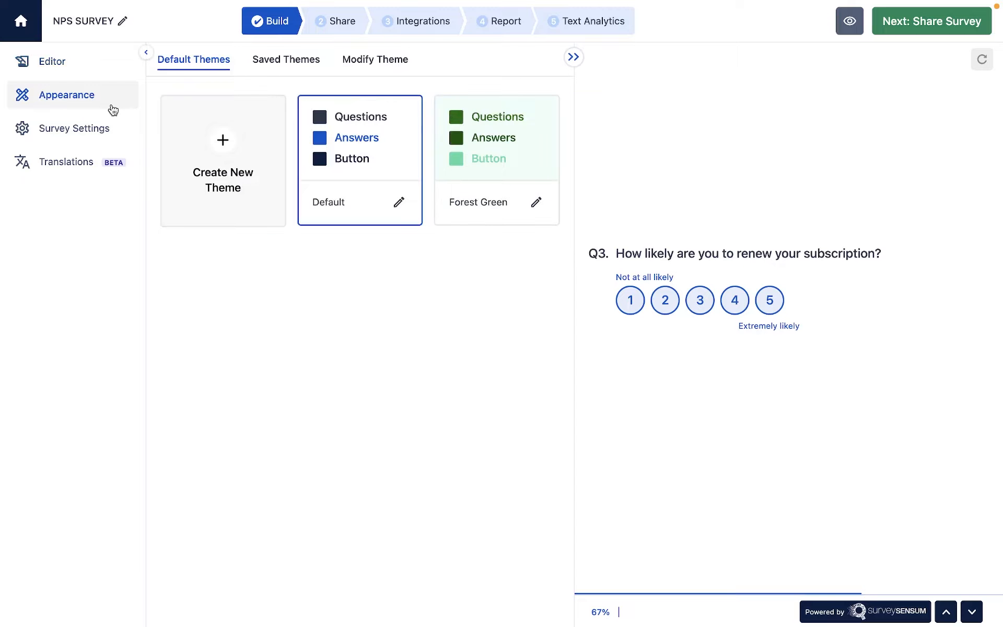
left_click(84, 137)
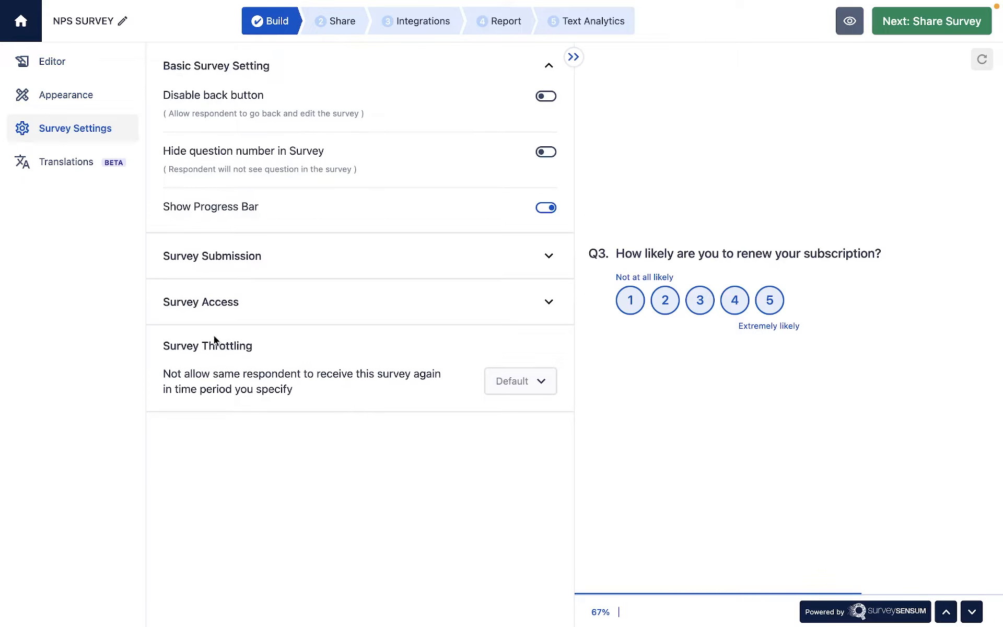
left_click(82, 159)
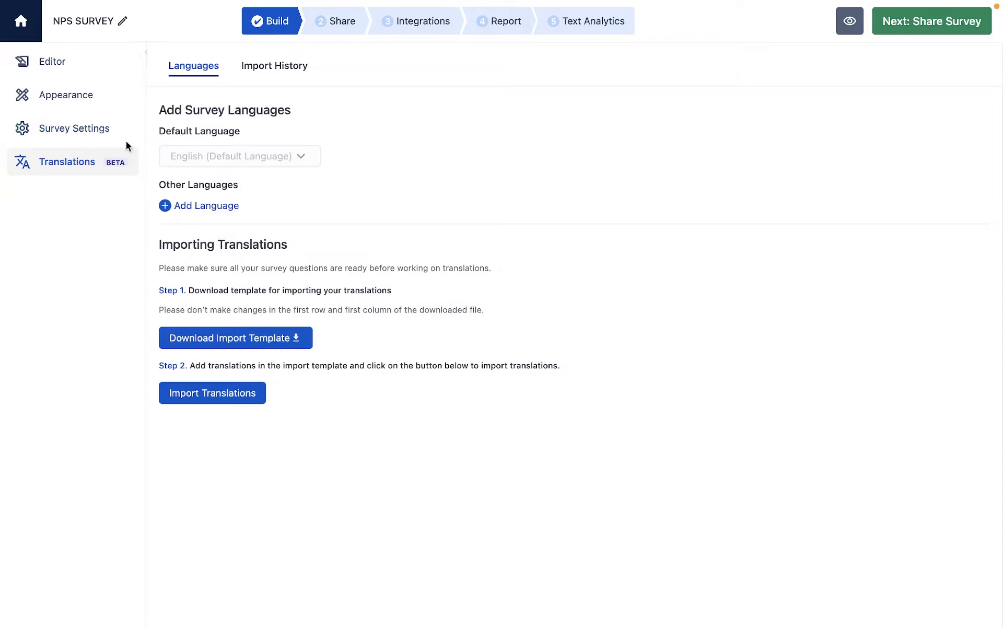
left_click(77, 67)
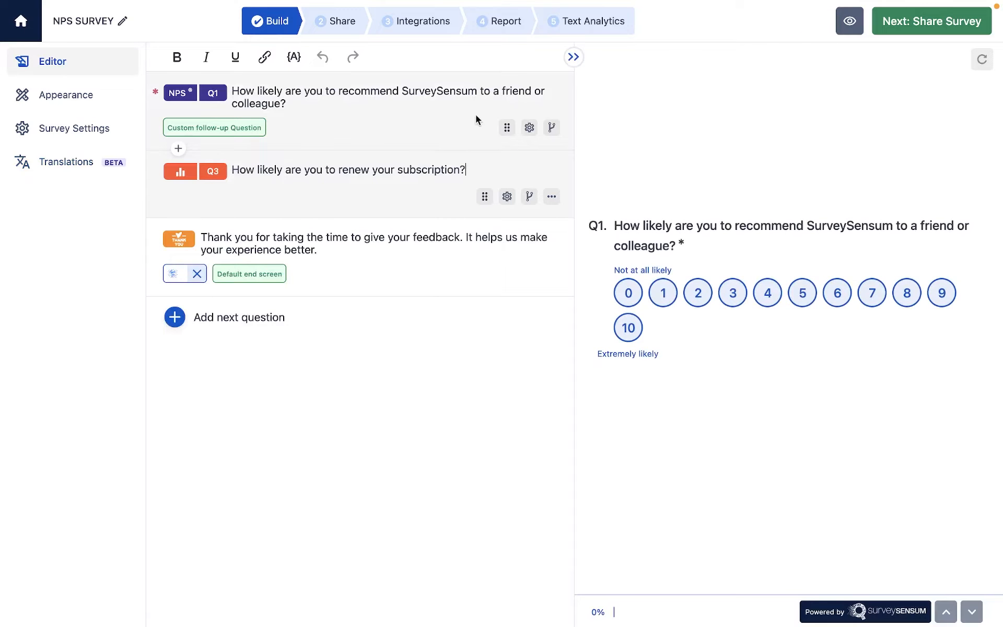
Preview the survey in the mobile and tablet device views and return to the editor.
left_click(853, 23)
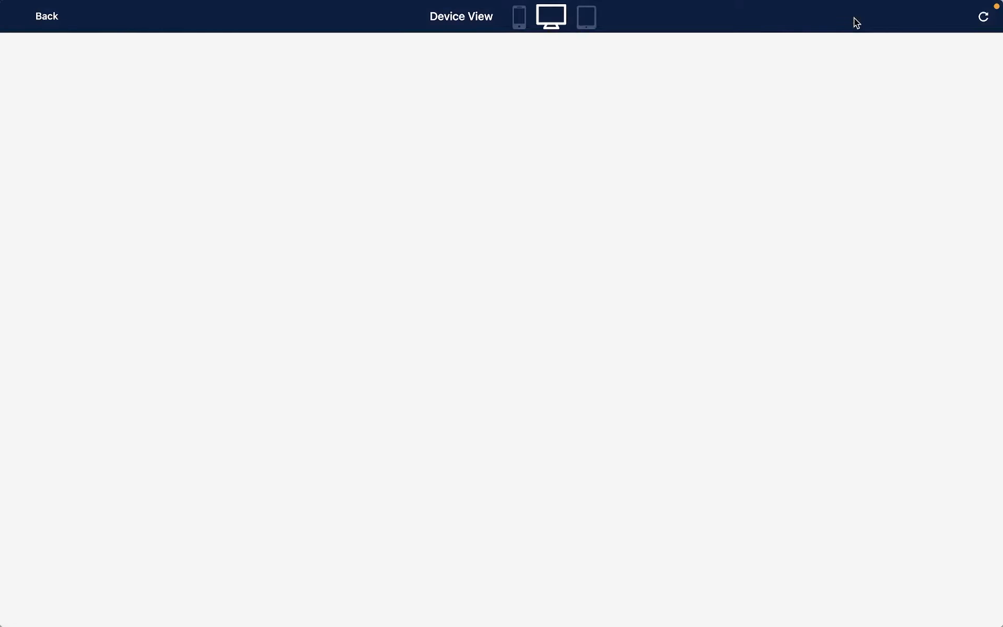
left_click(518, 24)
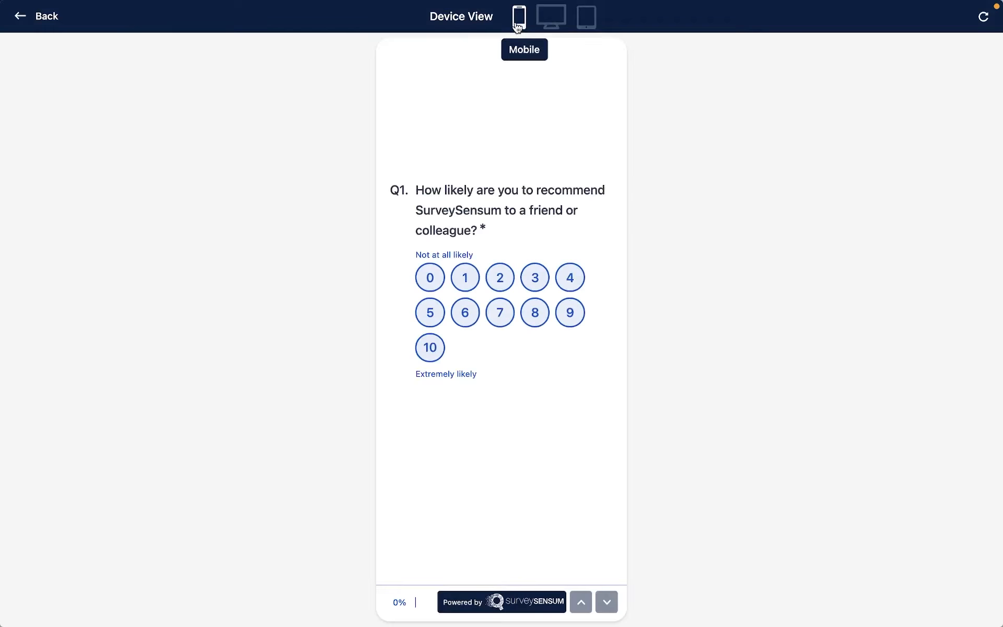
left_click(585, 26)
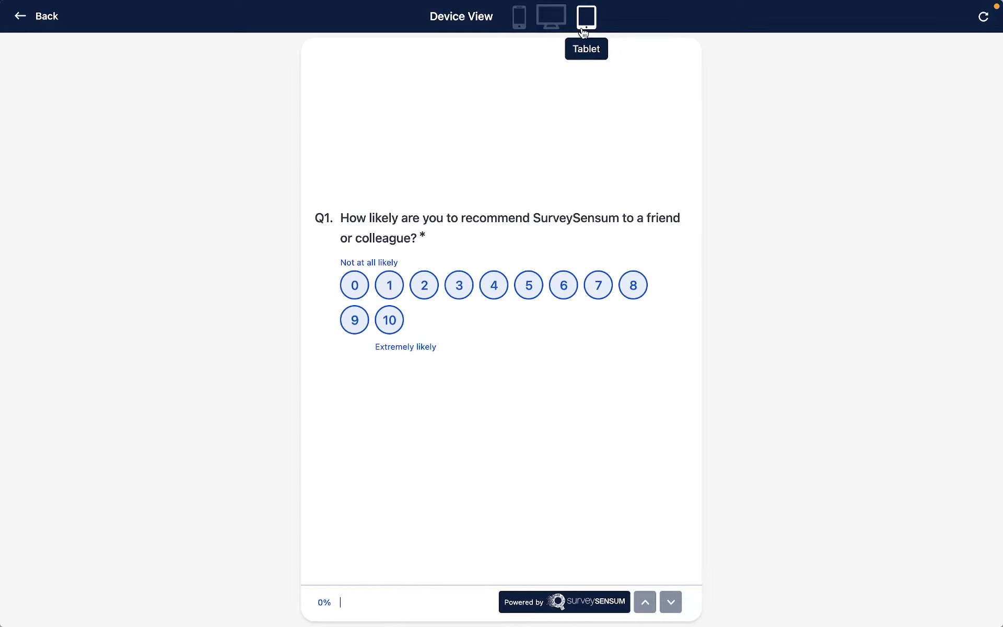
left_click(21, 21)
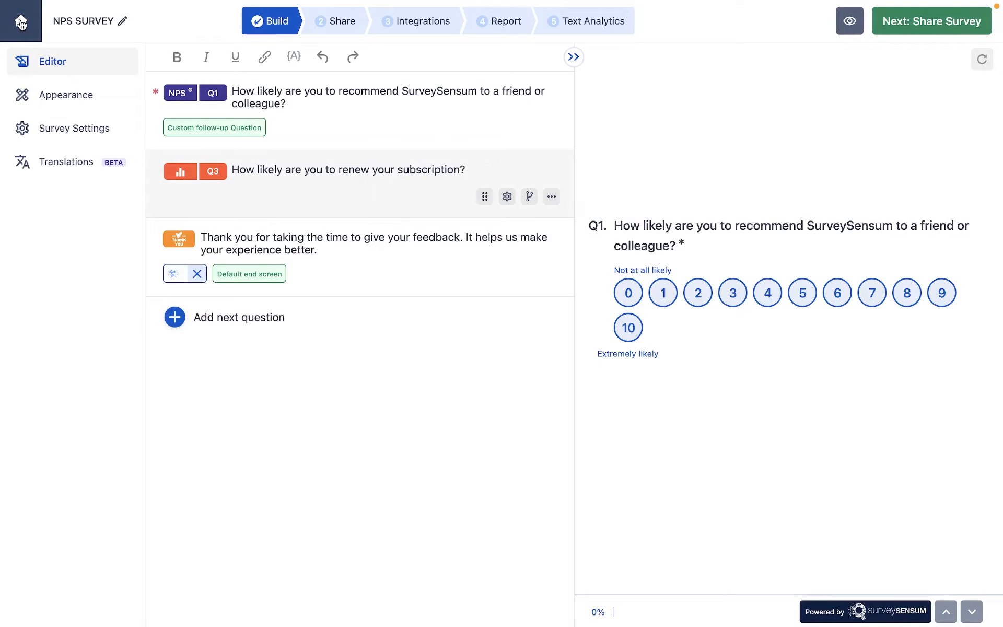
Go to the survey's sharing stage and copy the survey link.
left_click(331, 26)
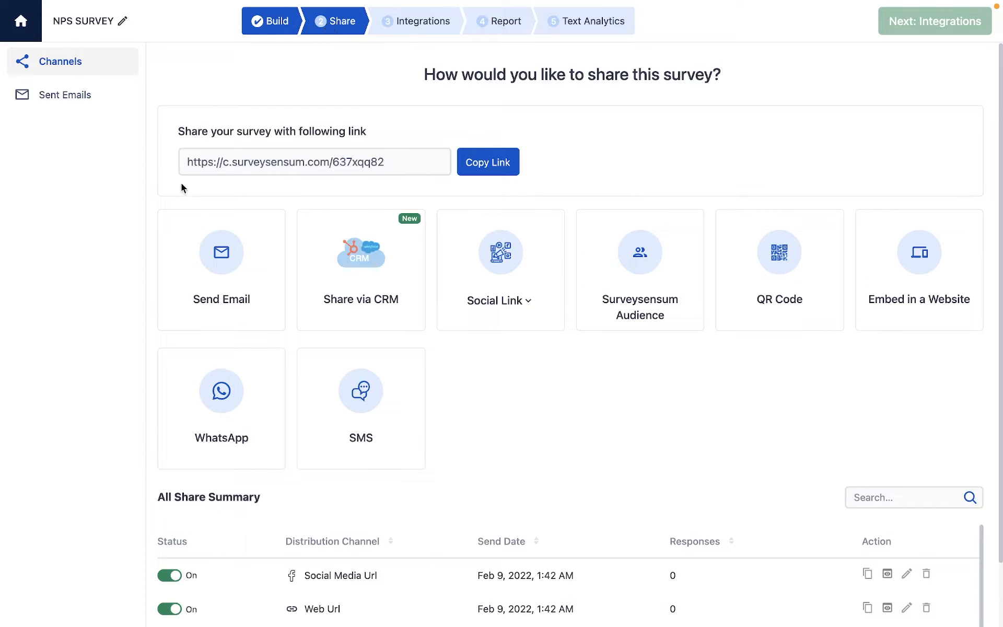
left_click(481, 176)
left_click(567, 58)
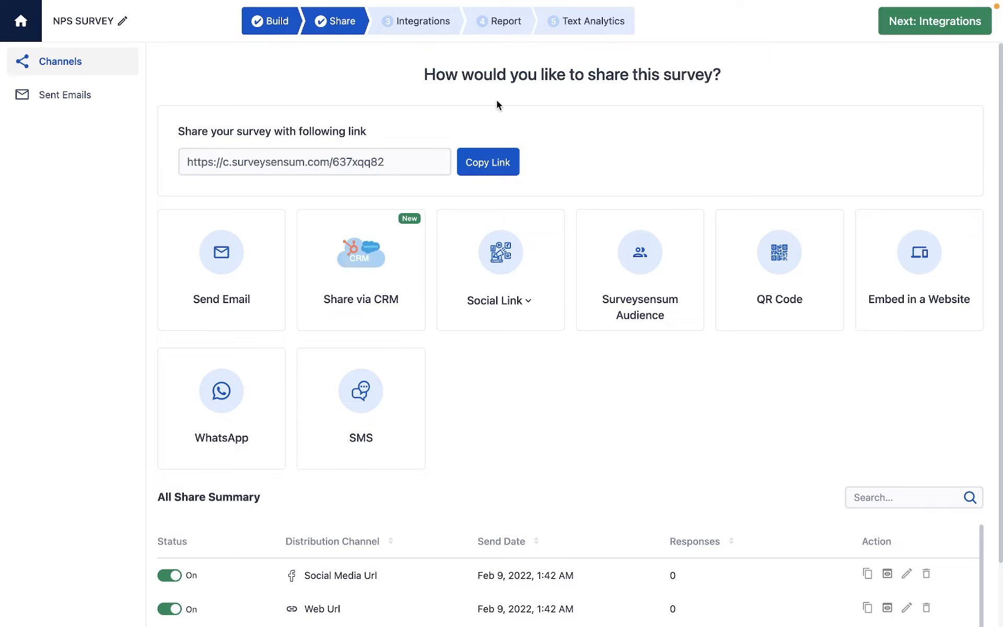
Start an email campaign for the survey and review its CSV contact import, contact list and send-time options.
left_click(258, 252)
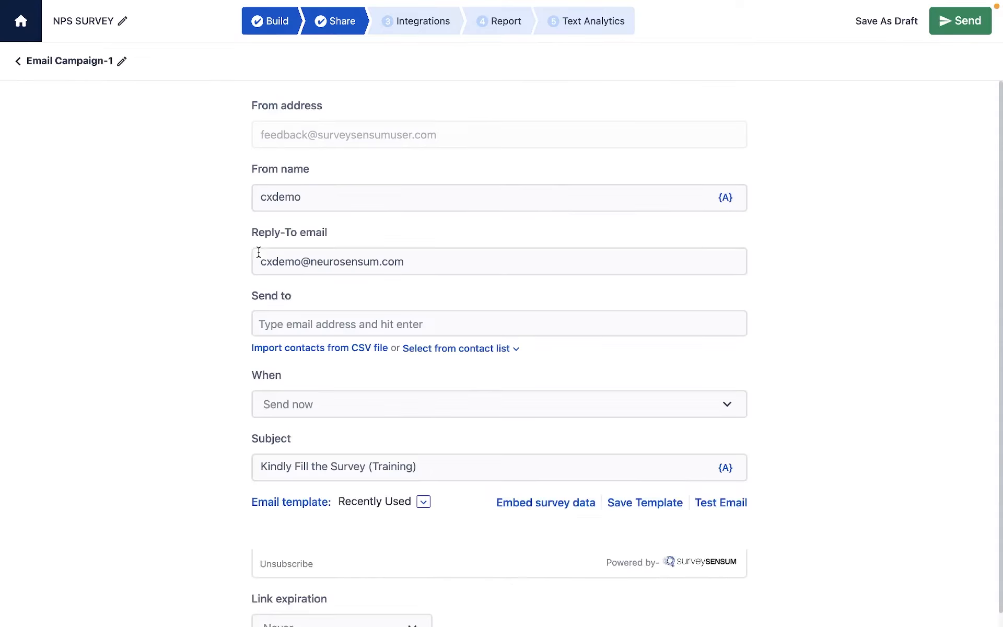
scroll(329, 249, "down", 4)
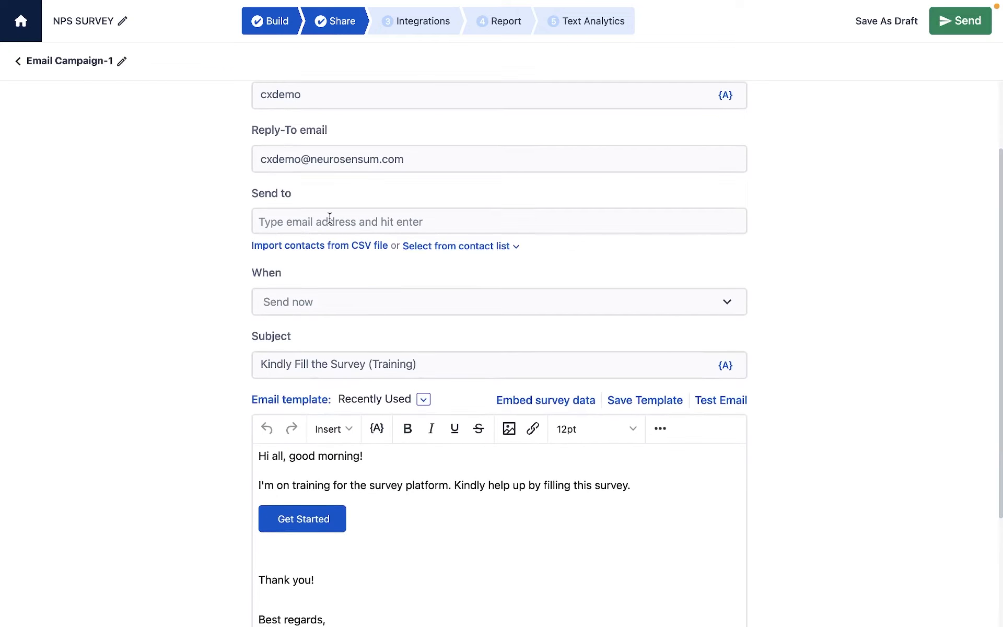
left_click(356, 246)
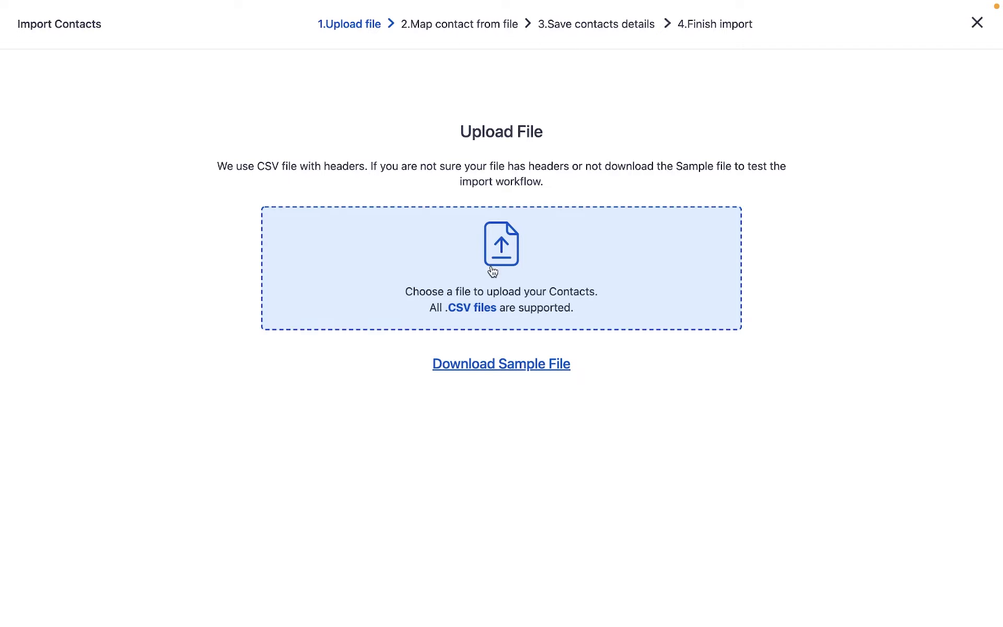
left_click(976, 23)
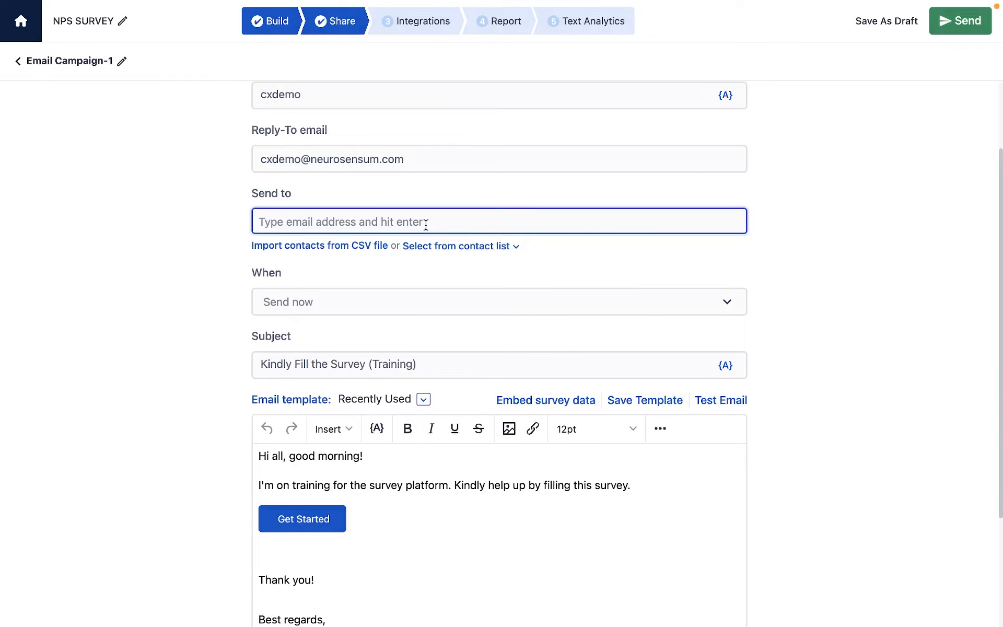
left_click(439, 245)
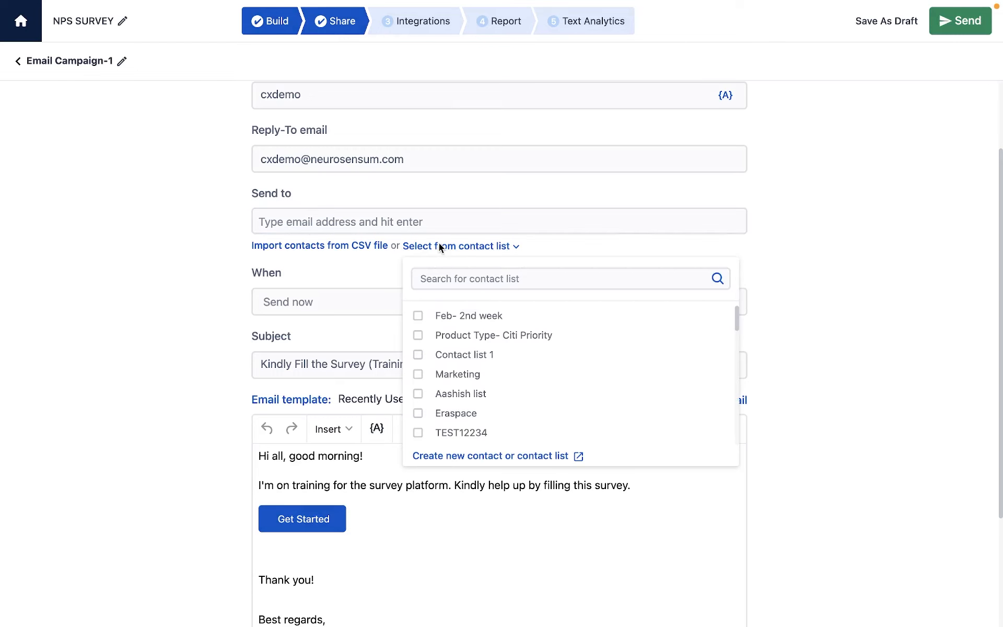
left_click(438, 245)
left_click(364, 309)
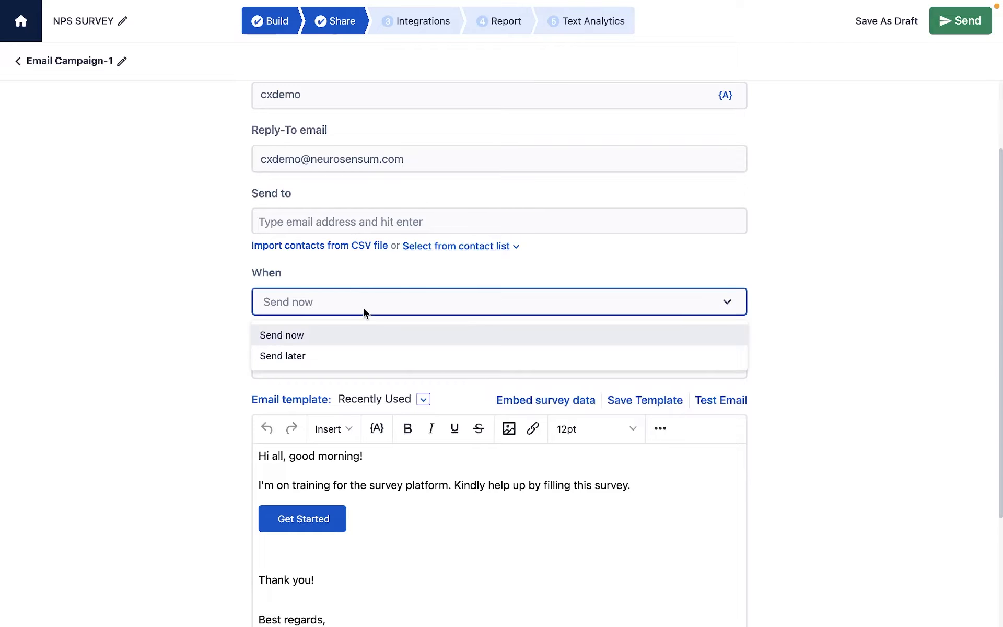
left_click(365, 306)
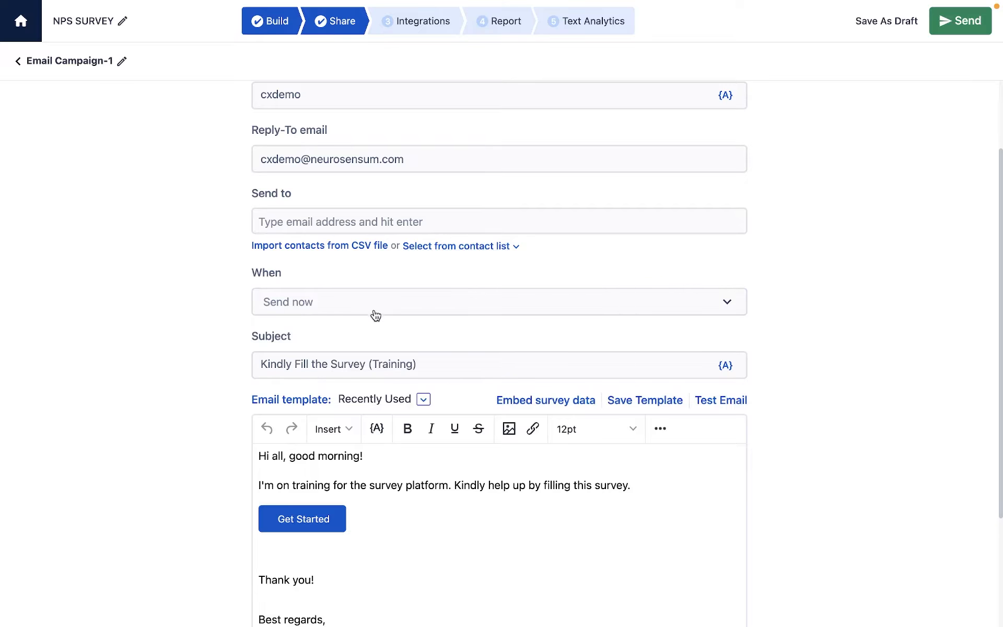
Replace the word "all" in the email greeting with the Name contact property.
scroll(410, 336, "down", 1)
scroll(411, 340, "down", 3)
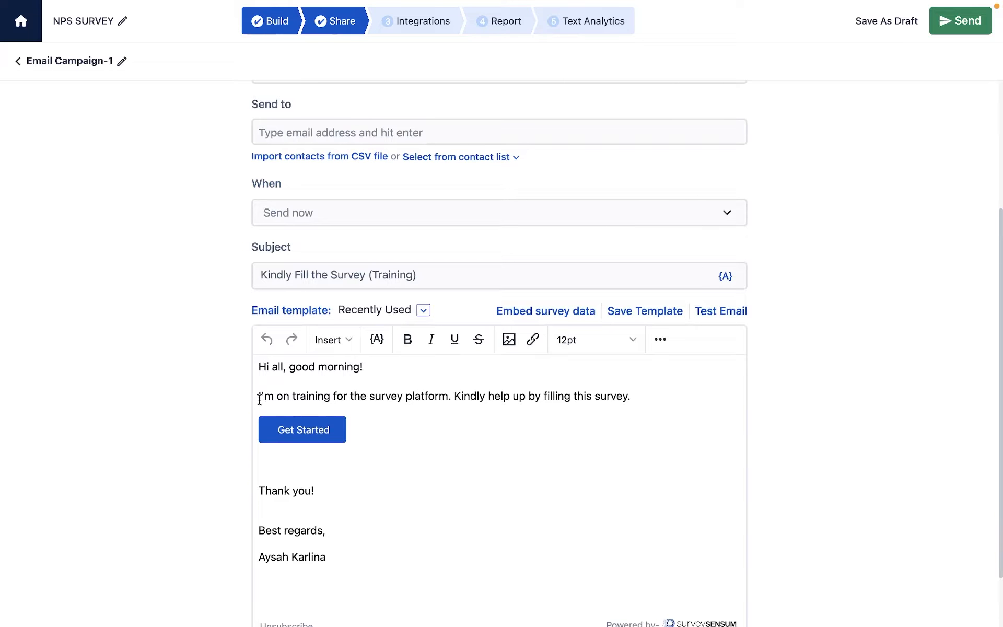
double_click(279, 368)
left_click(376, 339)
mouse_move(466, 407)
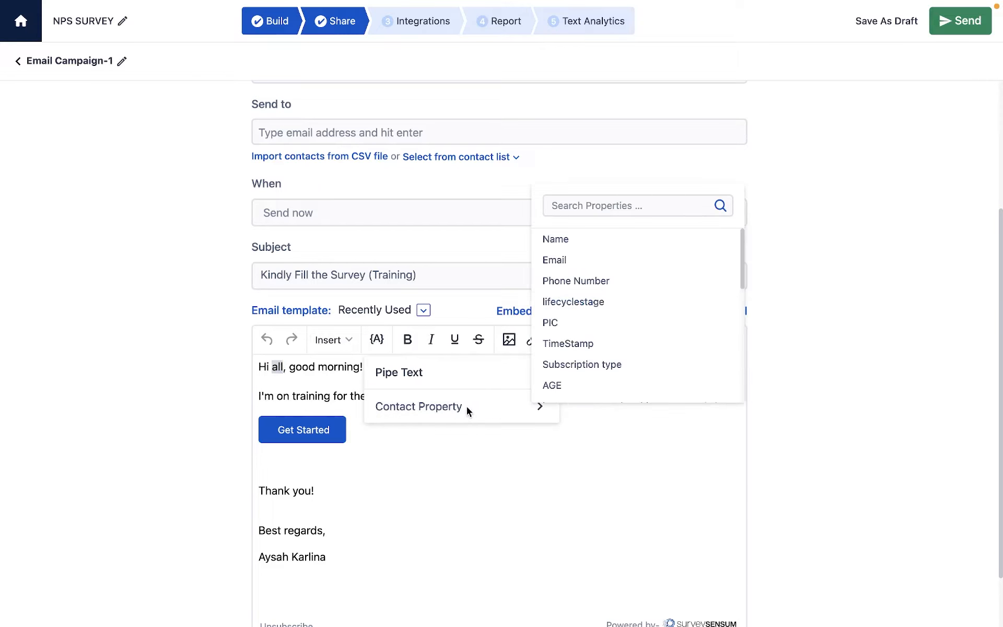
left_click(617, 240)
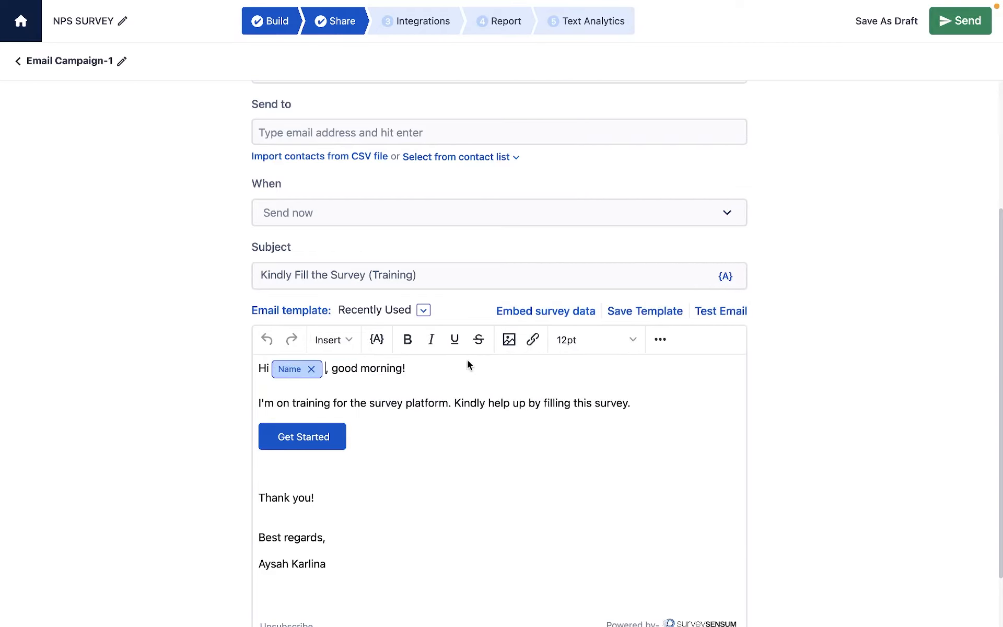
Check the link expiration options, apply the Embedded Email template to the campaign message and send the campaign.
scroll(464, 457, "down", 4)
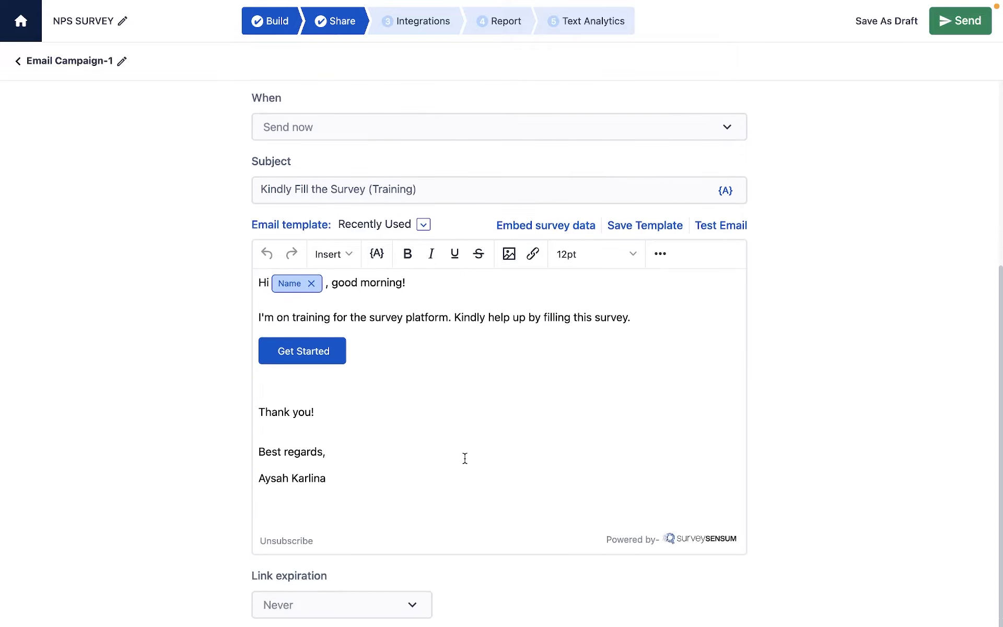
left_click(403, 607)
left_click(402, 607)
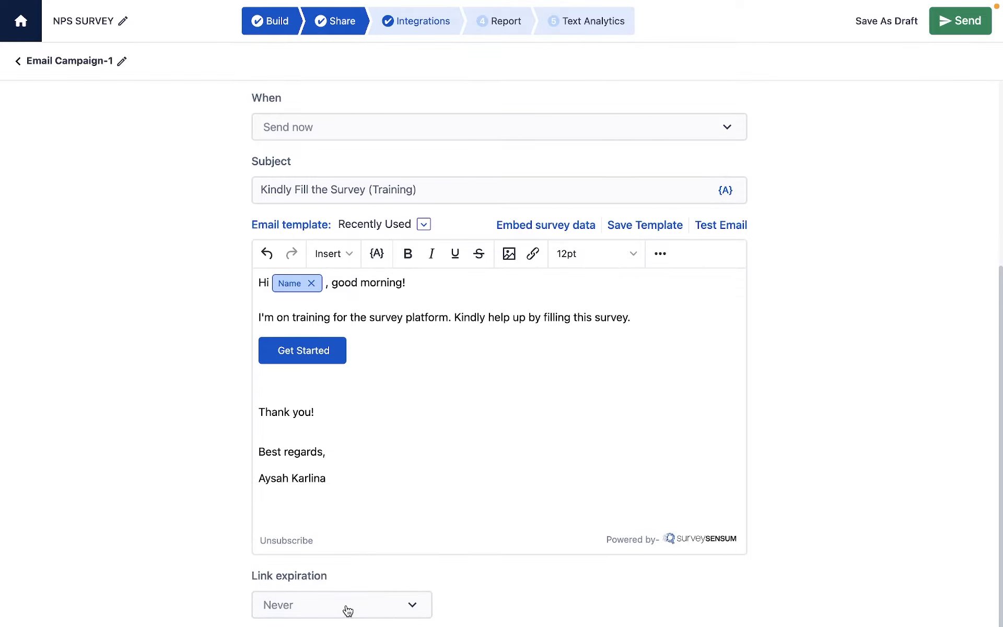
left_click(415, 230)
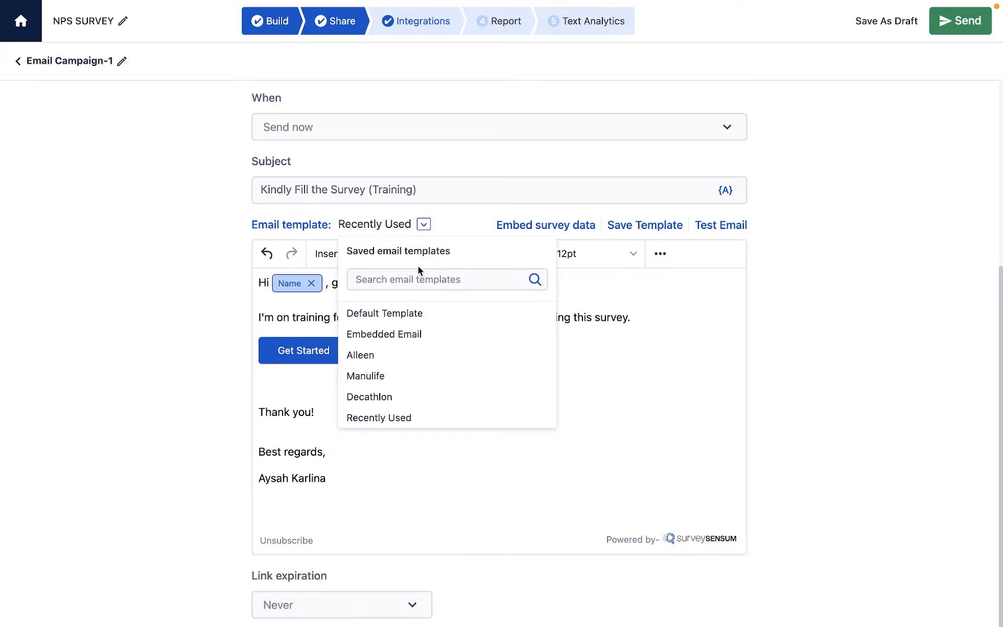
left_click(417, 345)
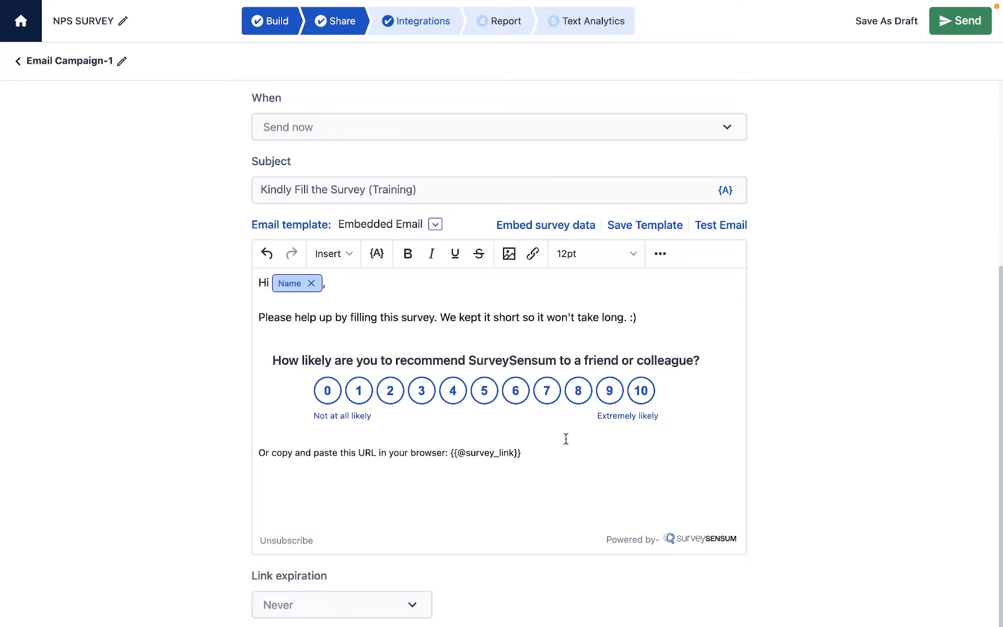
left_click(940, 23)
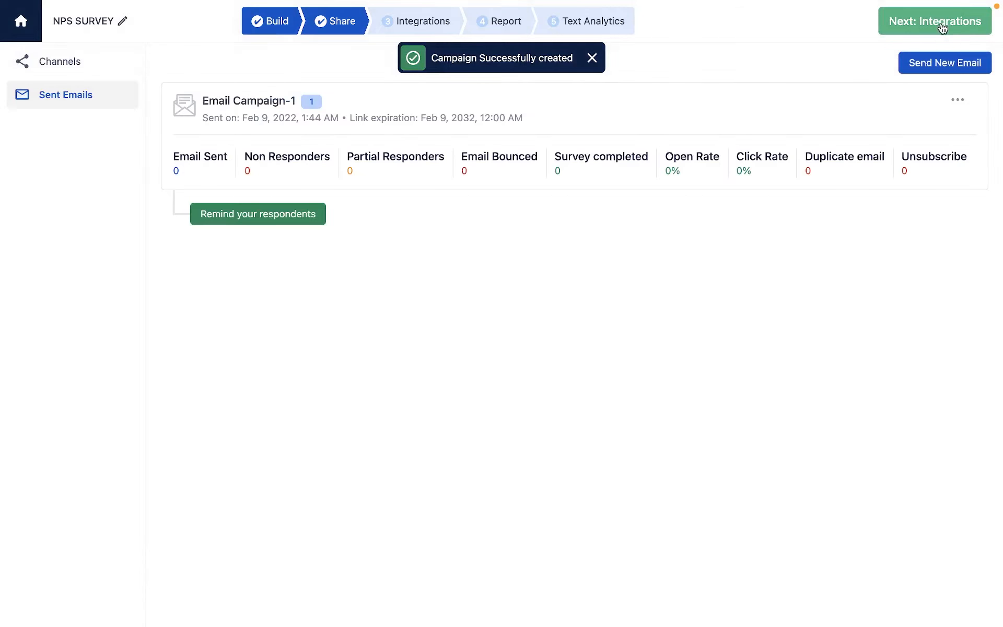
left_click(591, 58)
Review the survey's sharing channels, then go to its integrations and create a new email notification workflow.
left_click(350, 24)
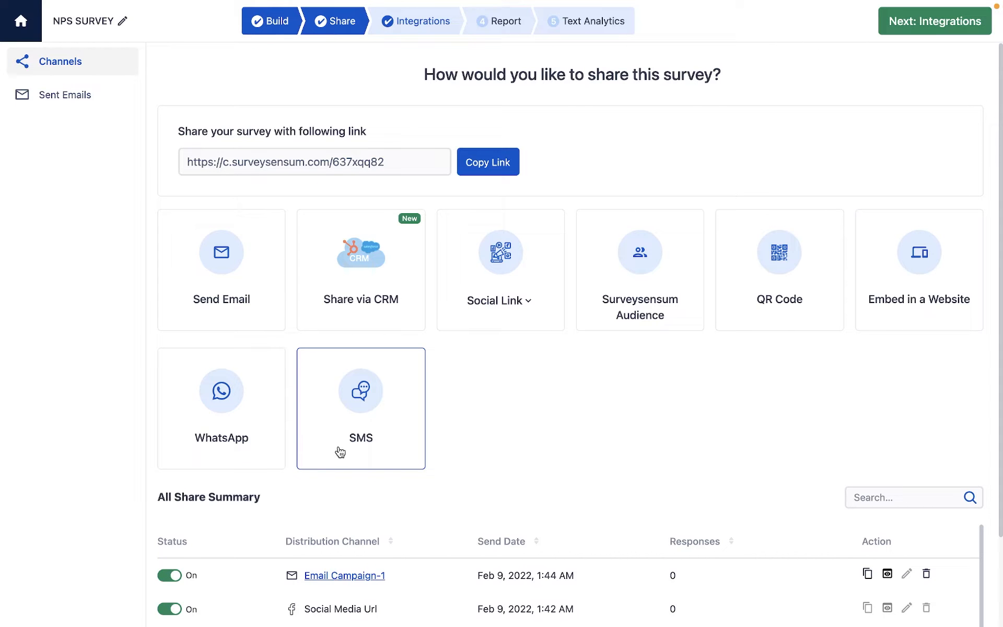
left_click(425, 27)
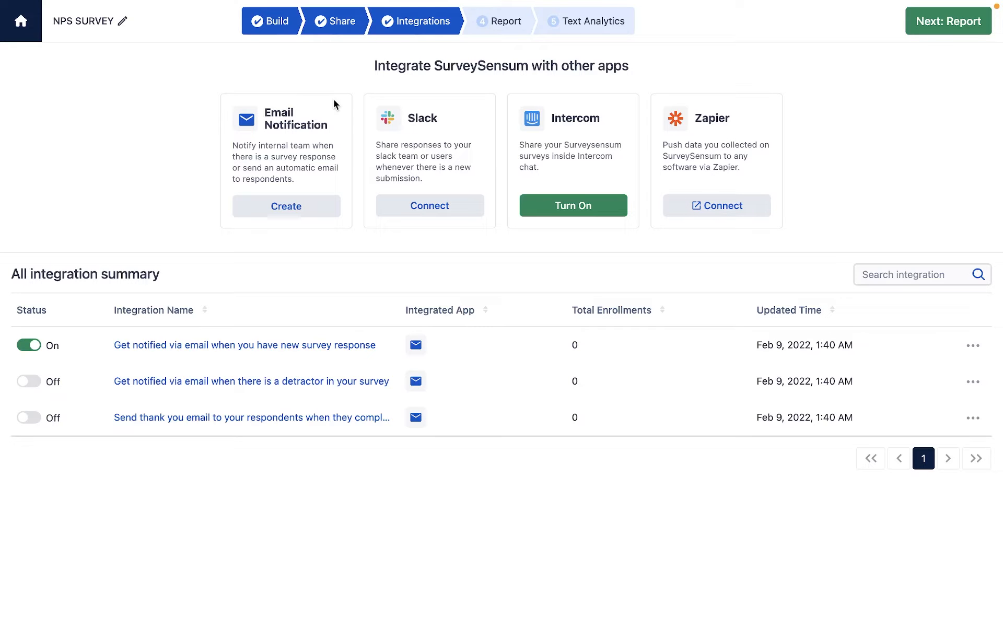
left_click(276, 206)
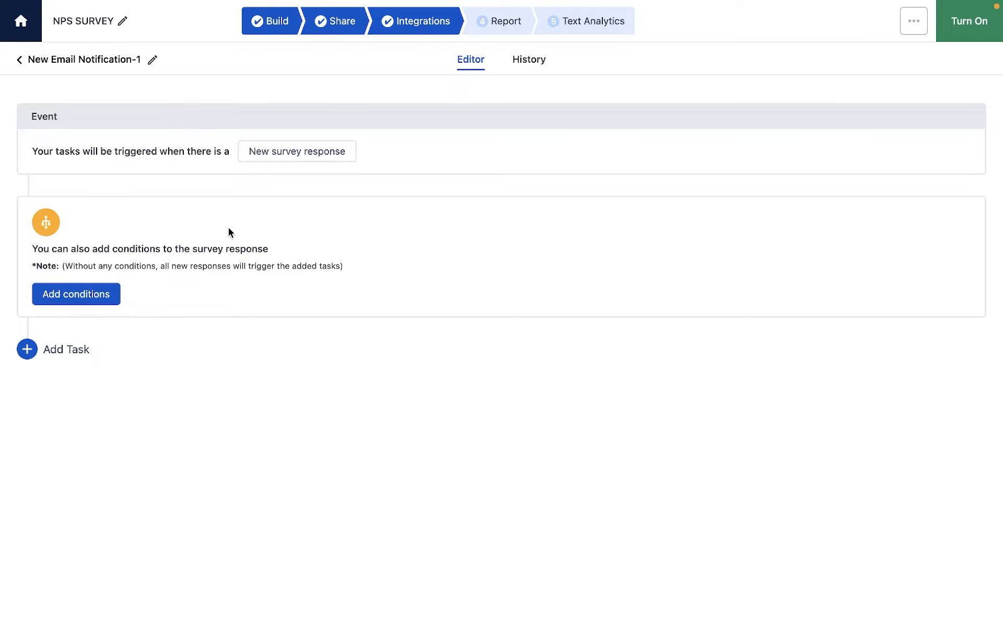
Add a workflow condition that the Q1 NPS Group response is equal to Detractors, and enroll existing matching responses.
left_click(81, 297)
left_click(117, 301)
left_click(147, 336)
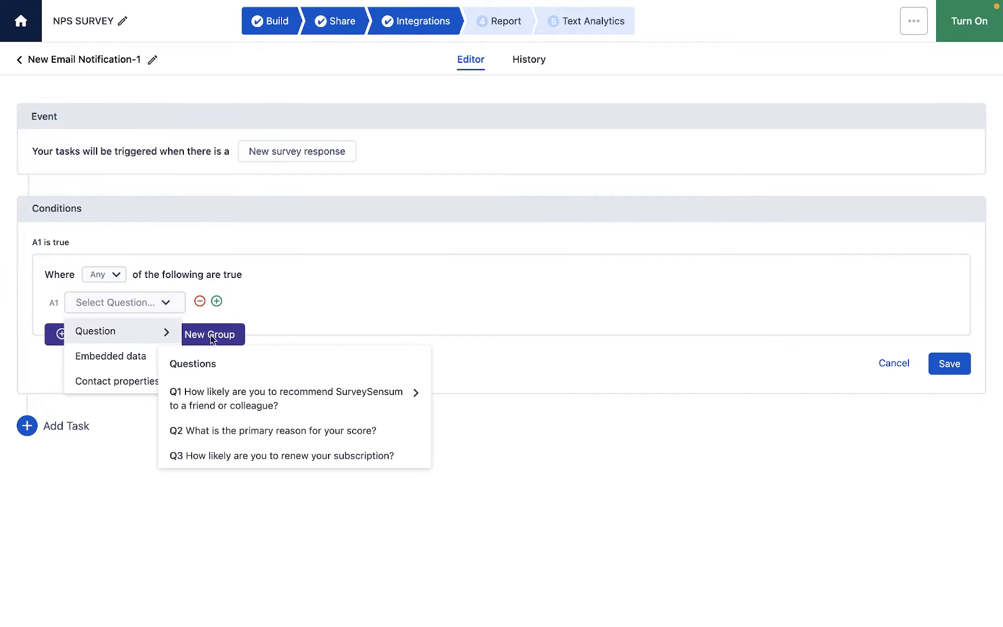
left_click(415, 409)
left_click(464, 447)
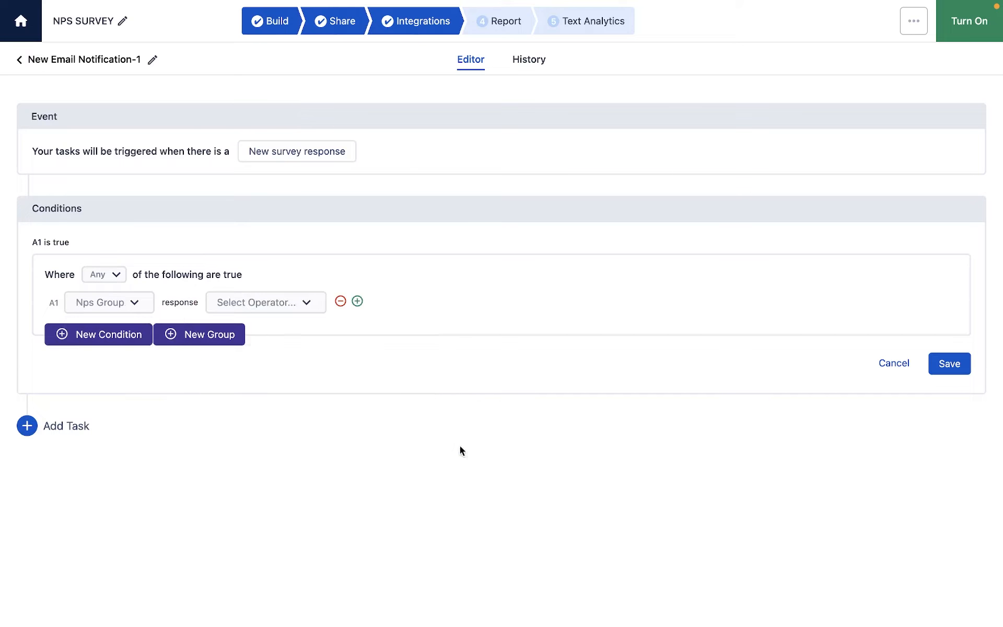
left_click(307, 302)
left_click(269, 338)
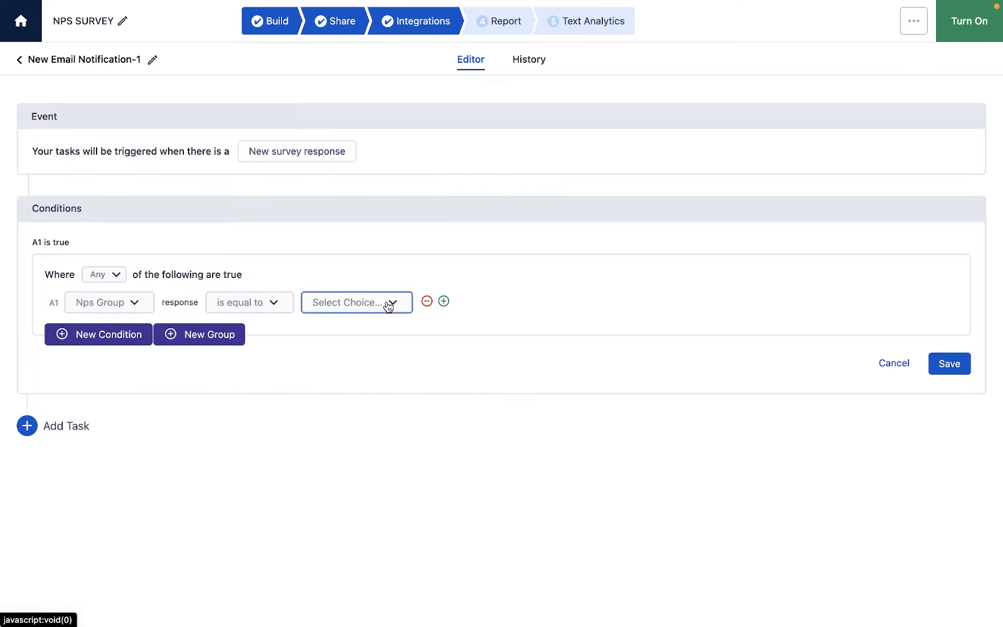
left_click(387, 304)
left_click(347, 399)
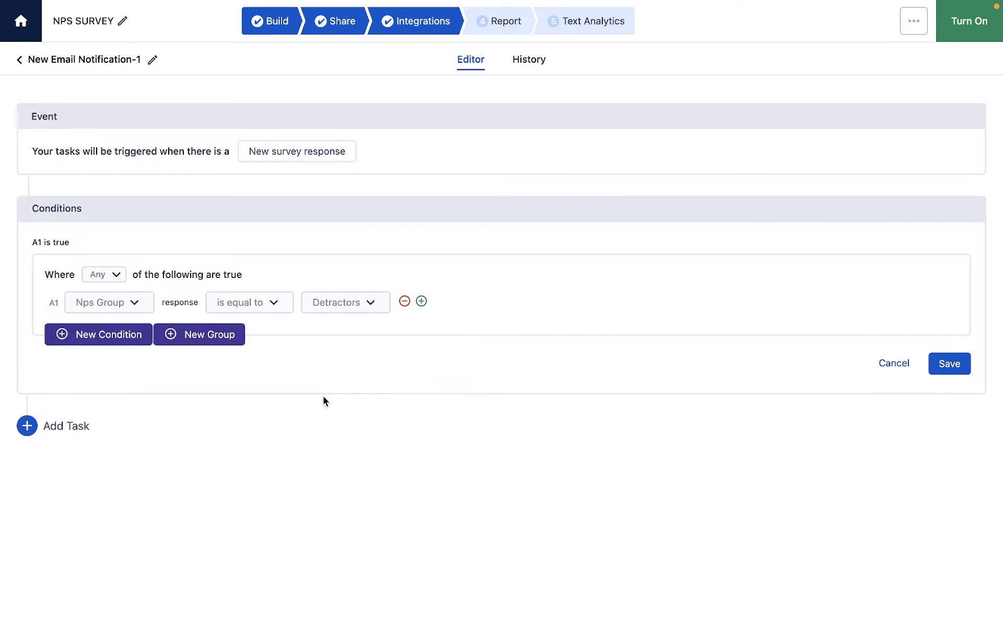
left_click(942, 365)
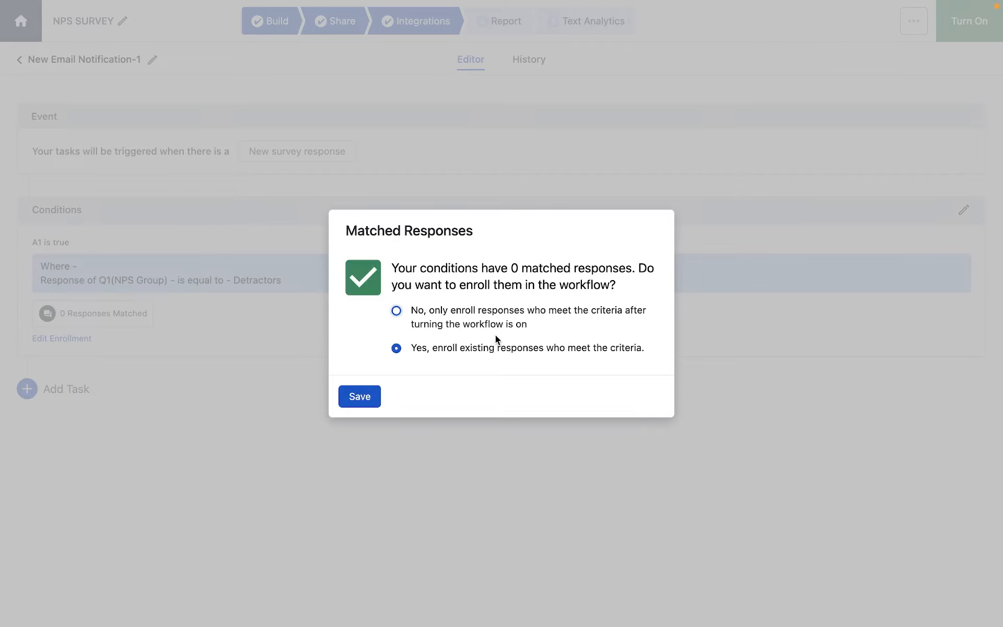
left_click(360, 395)
Add an internal communication email task to the workflow and enter the internal team's e-mail address as recipient.
left_click(29, 391)
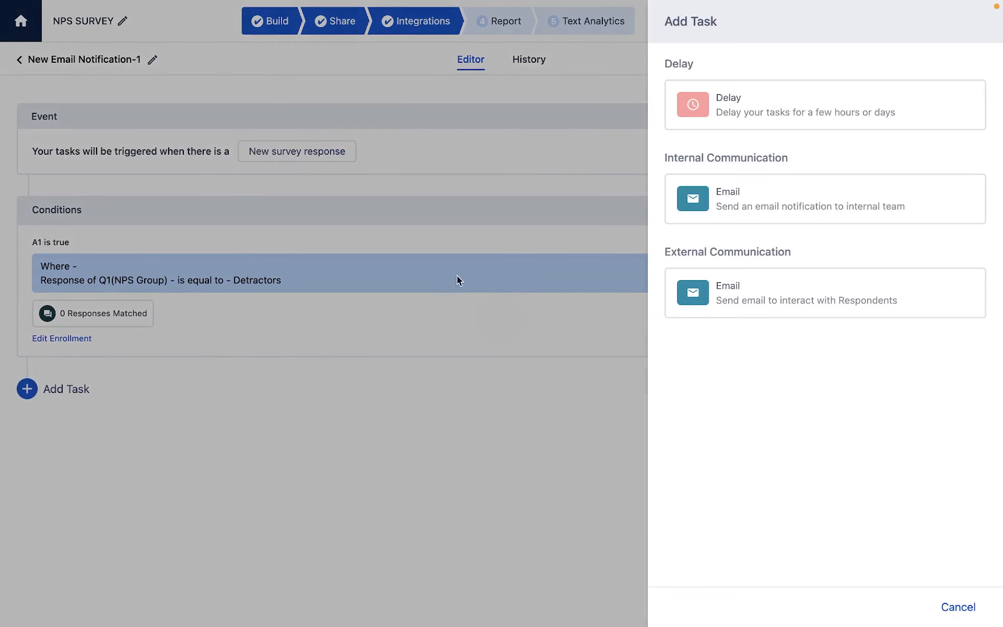
left_click(856, 205)
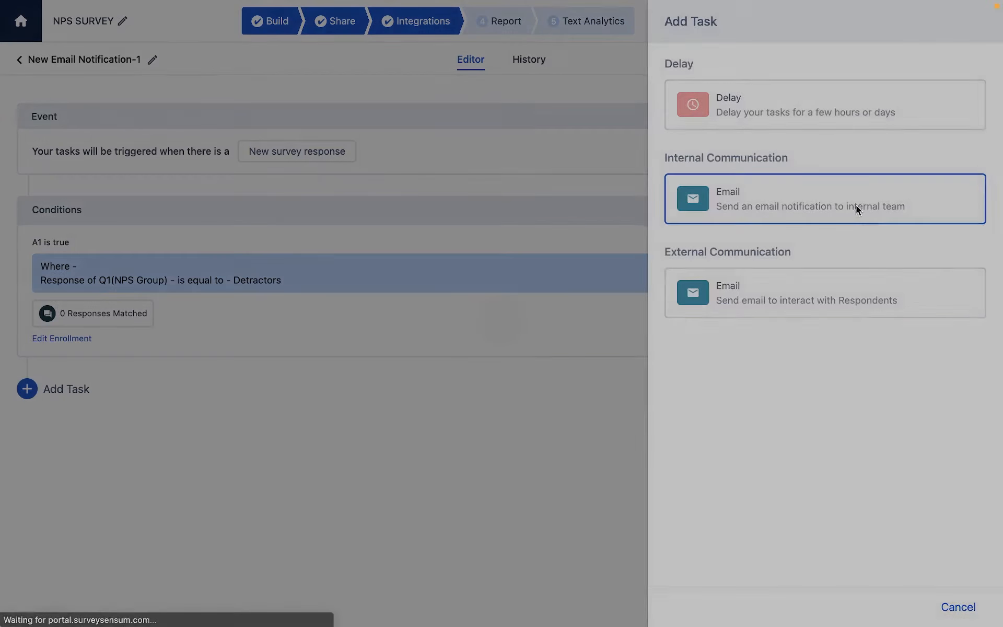
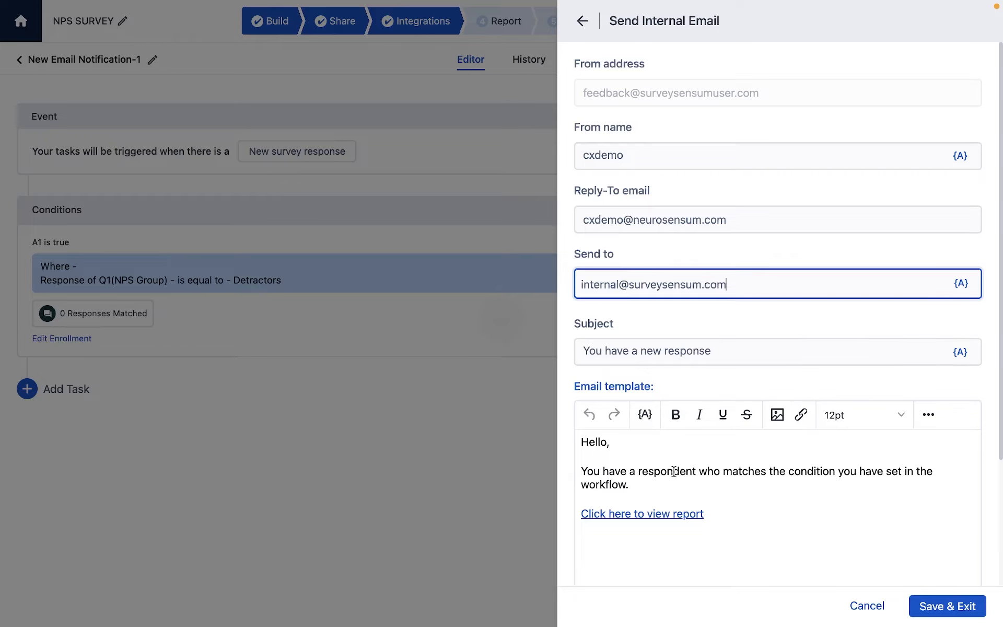
Insert the Name contact property on its own line below the internal email's opening message.
scroll(673, 479, "down", 1)
left_click(647, 443)
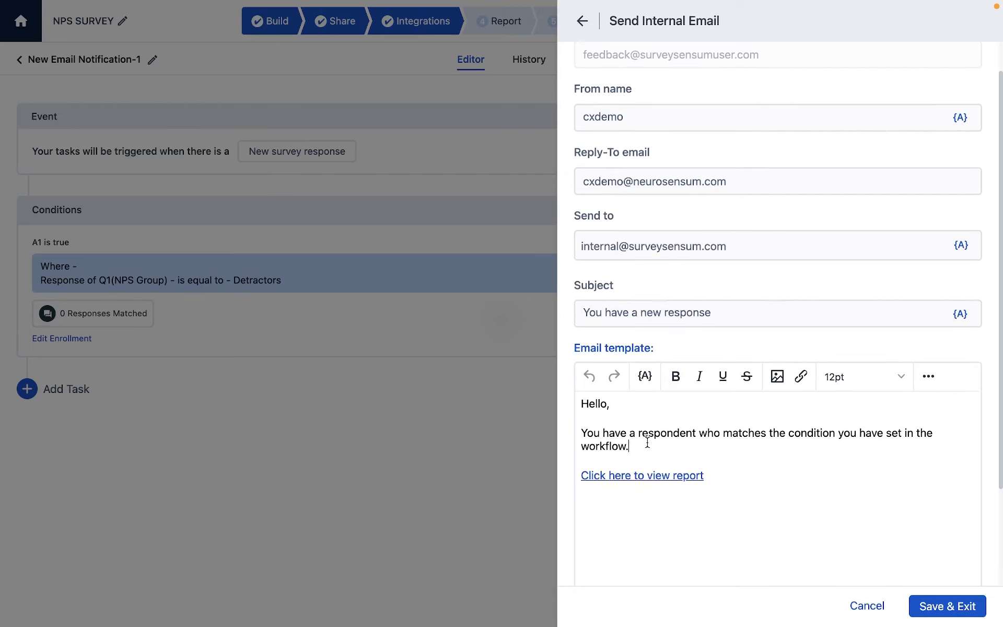
left_click(644, 376)
mouse_move(757, 475)
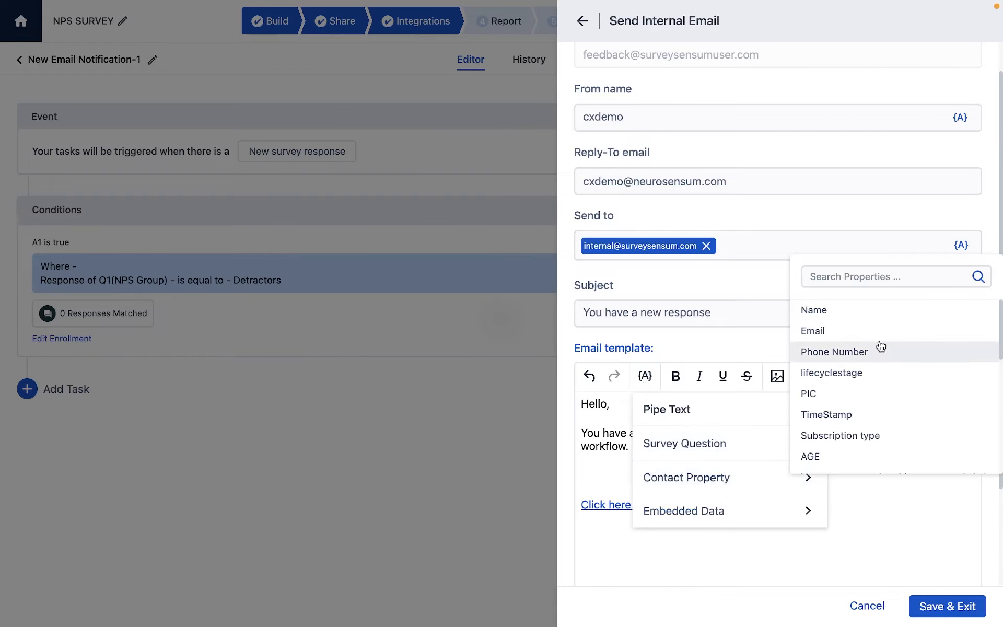
left_click(896, 311)
key("Return")
Insert the piped answers to the SurveySensum recommendation question and the primary reason question below the Name property.
left_click(644, 376)
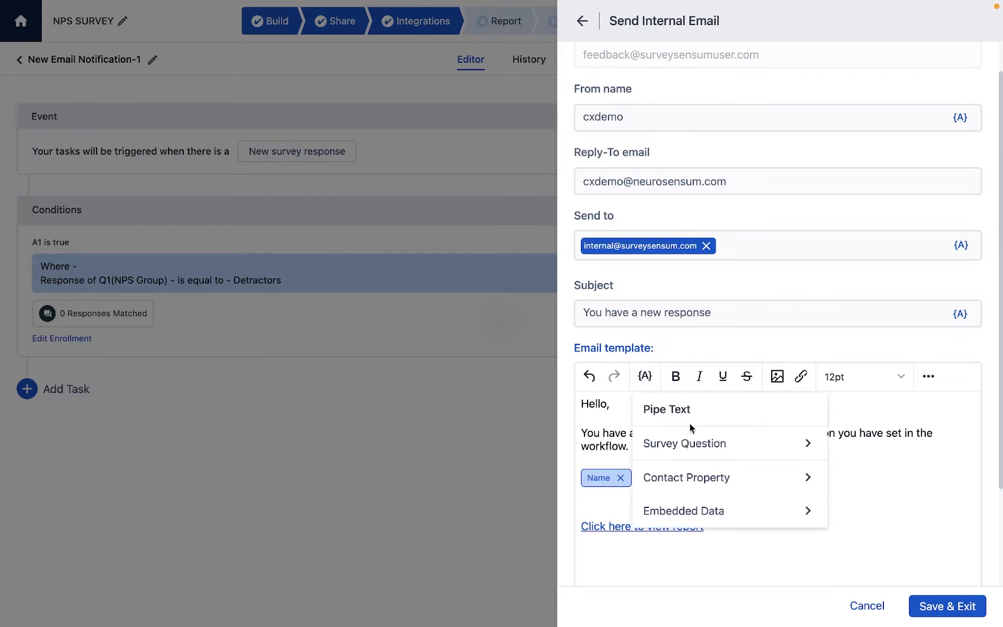
mouse_move(778, 443)
mouse_move(857, 553)
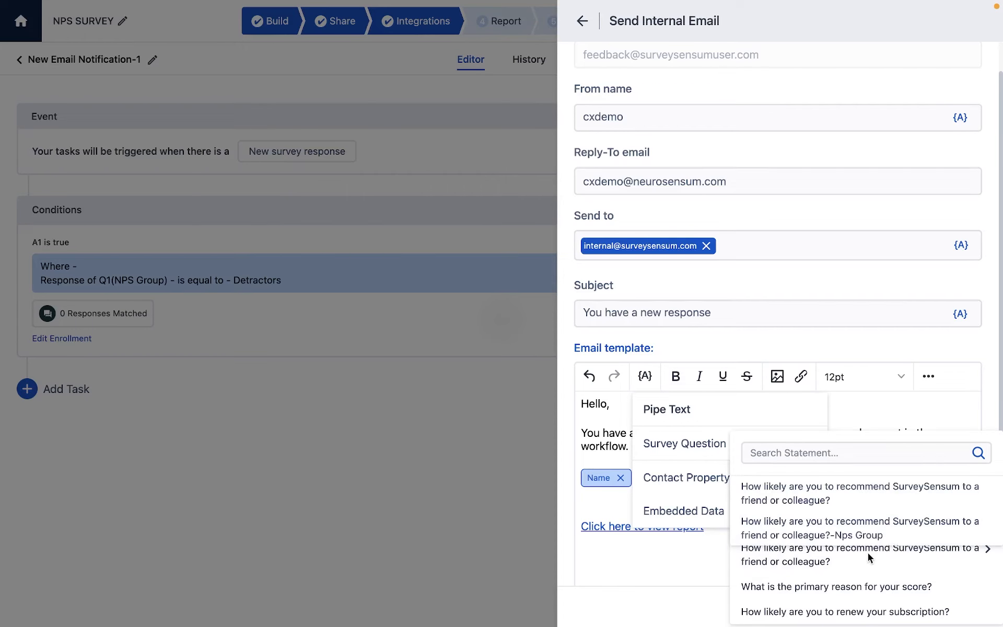
left_click(859, 502)
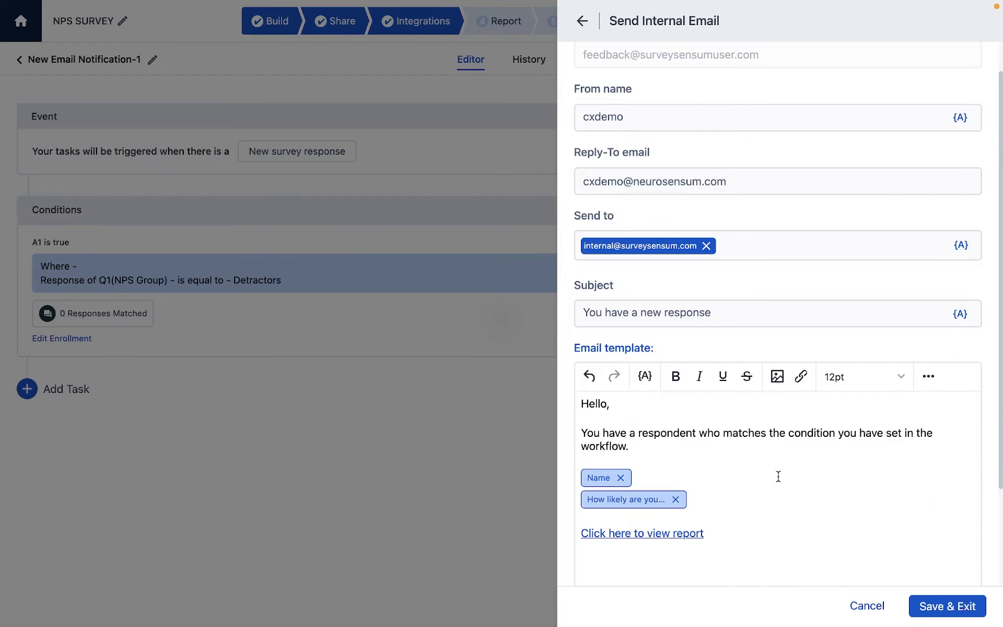
left_click(644, 376)
mouse_move(823, 450)
left_click(836, 586)
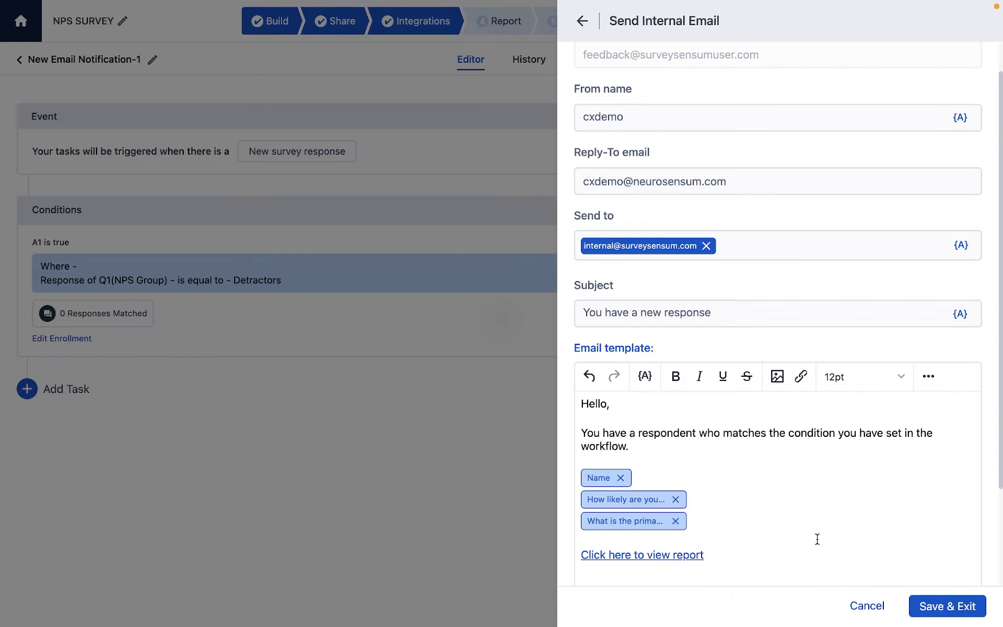
Save the internal email task, turn on the workflow and return to the integrations list.
left_click(962, 605)
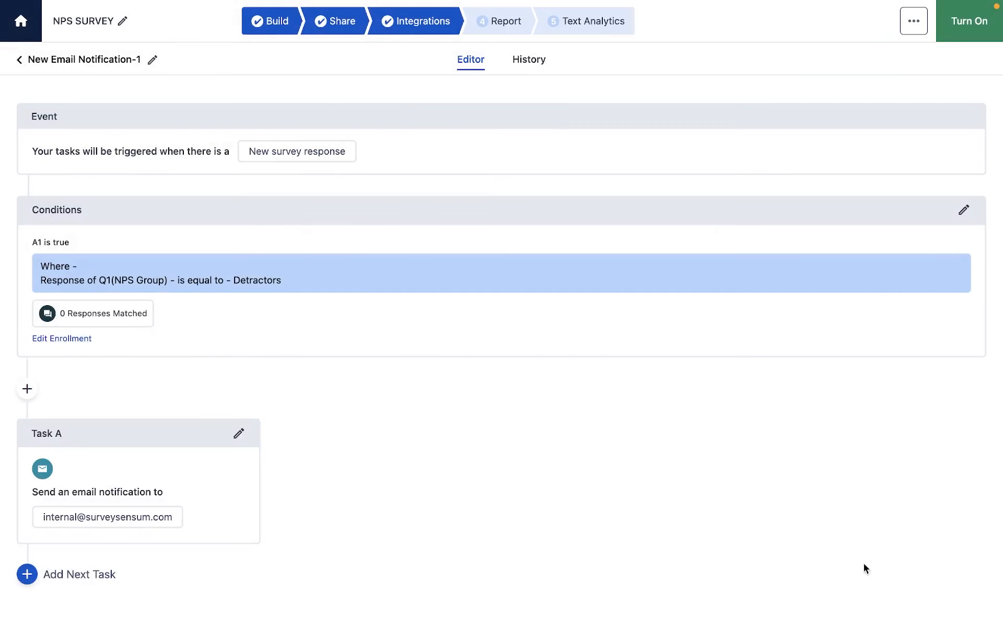
left_click(967, 28)
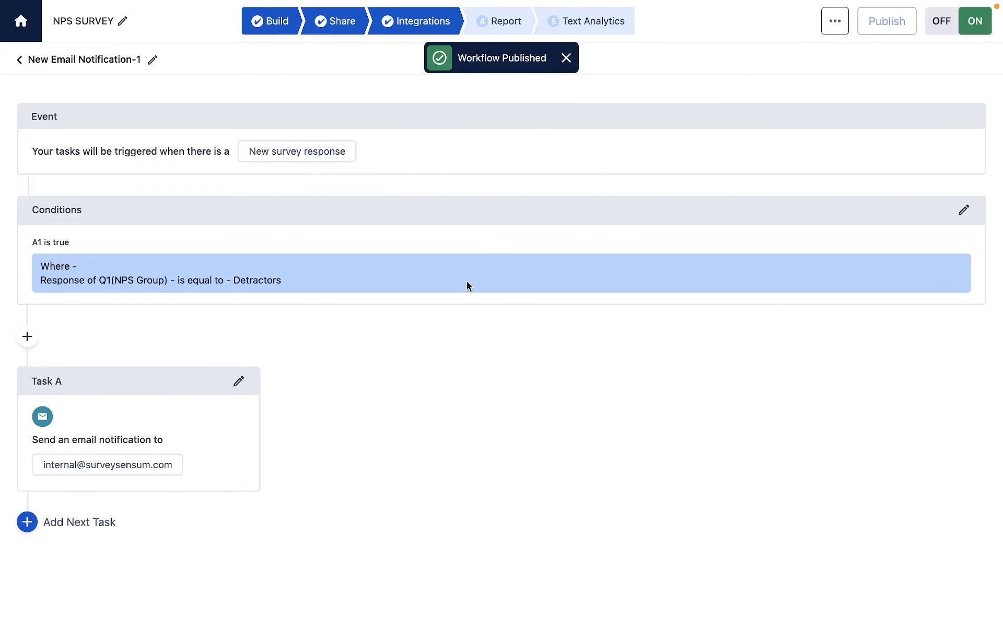
left_click(567, 58)
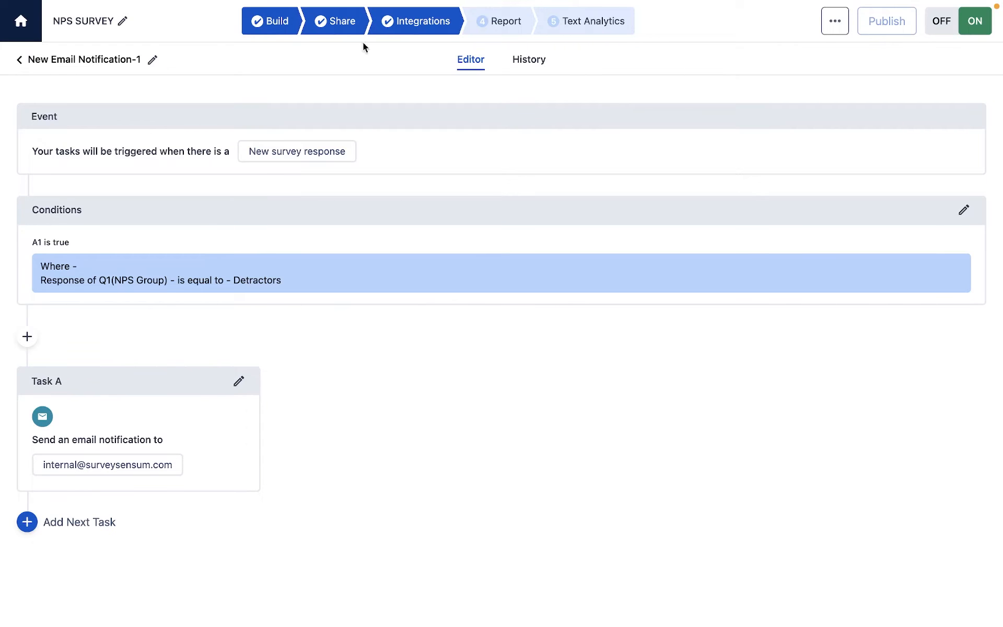
left_click(20, 60)
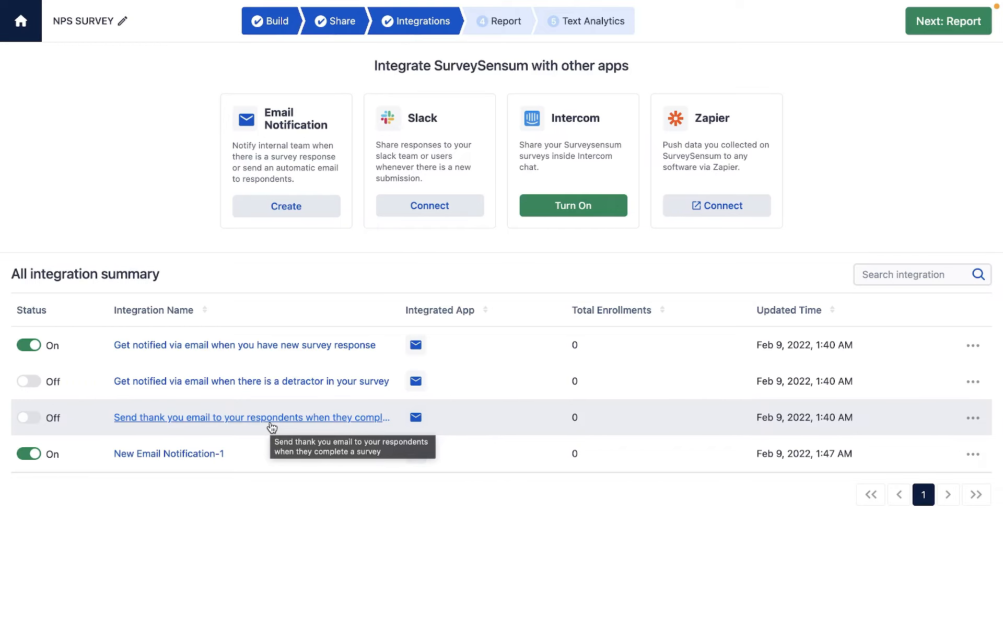
Check the NPS survey's report stage, then open the report of the New TA-demo survey from all surveys.
left_click(498, 24)
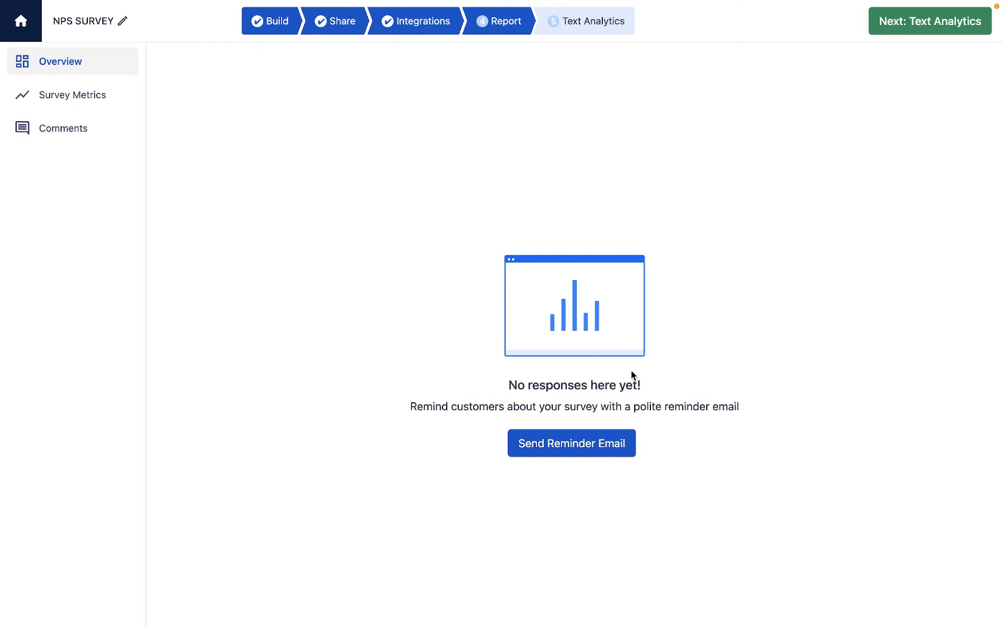
left_click(31, 34)
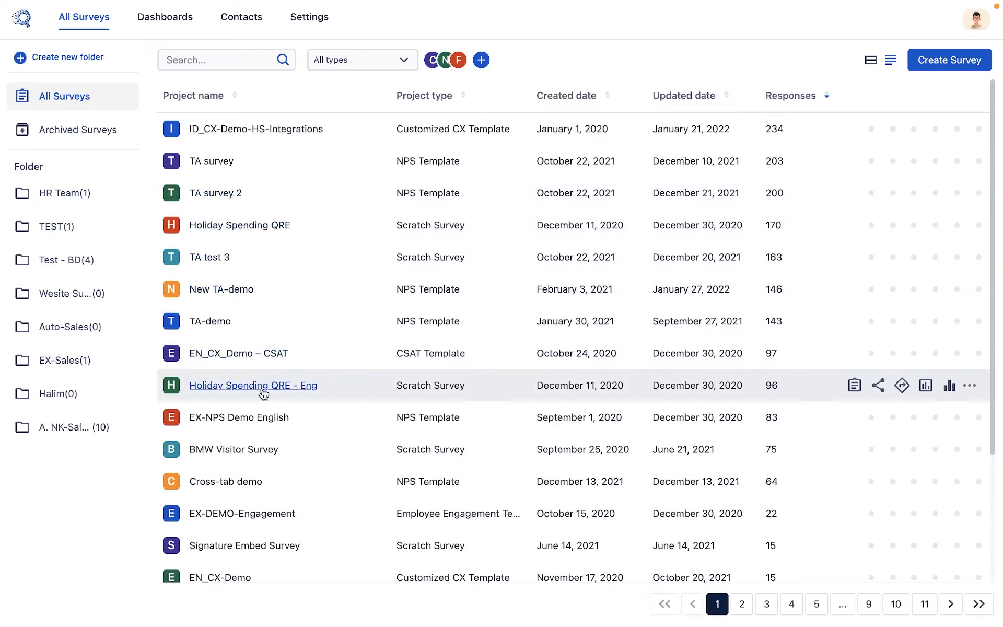
left_click(221, 290)
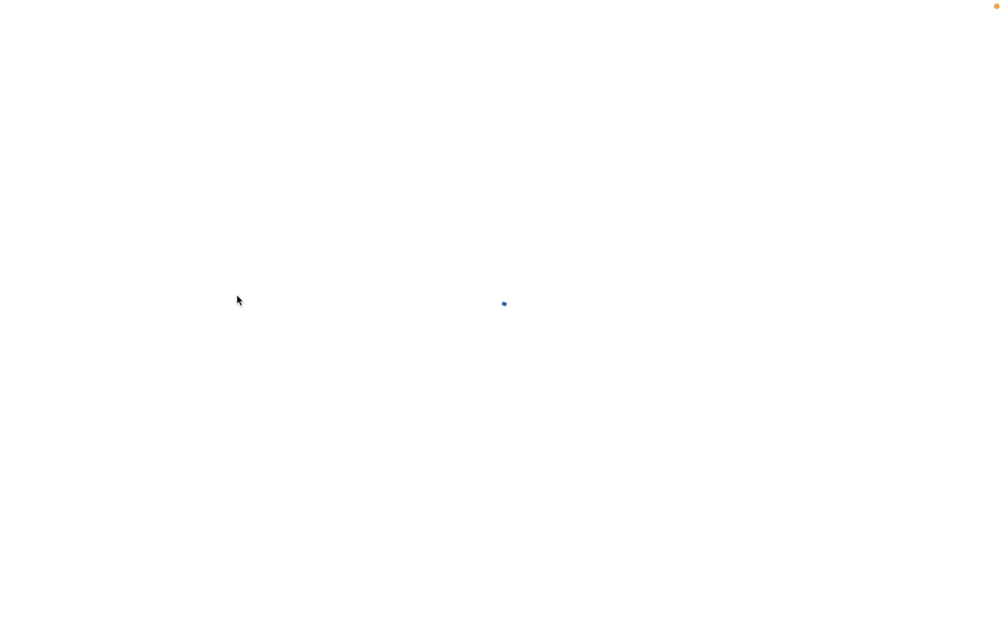
left_click(478, 22)
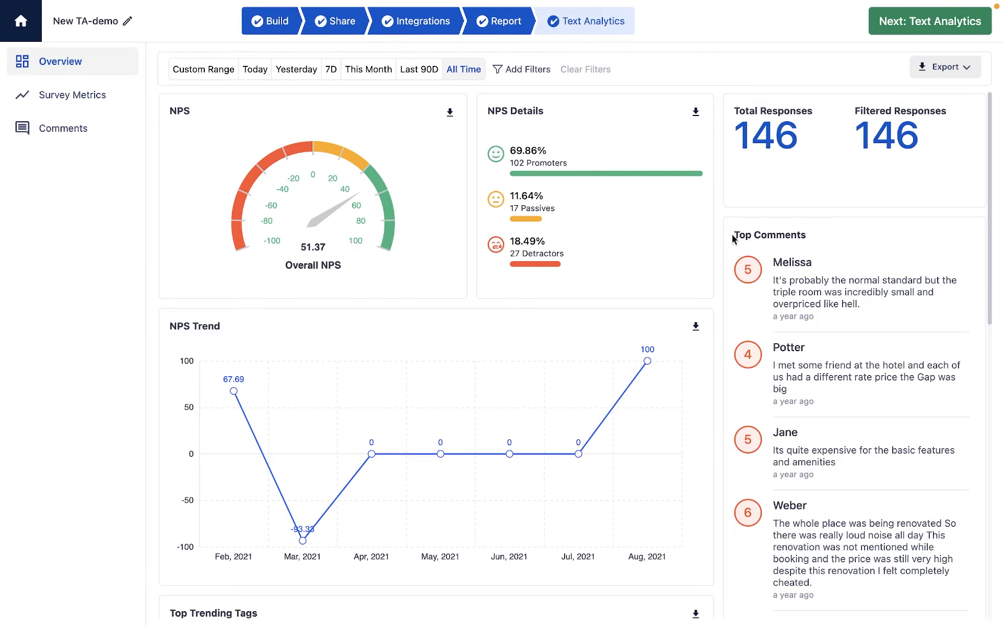
Review the report overview's NPS trend, top comments, trending tags, word cloud and overall sentiment.
scroll(777, 279, "down", 5)
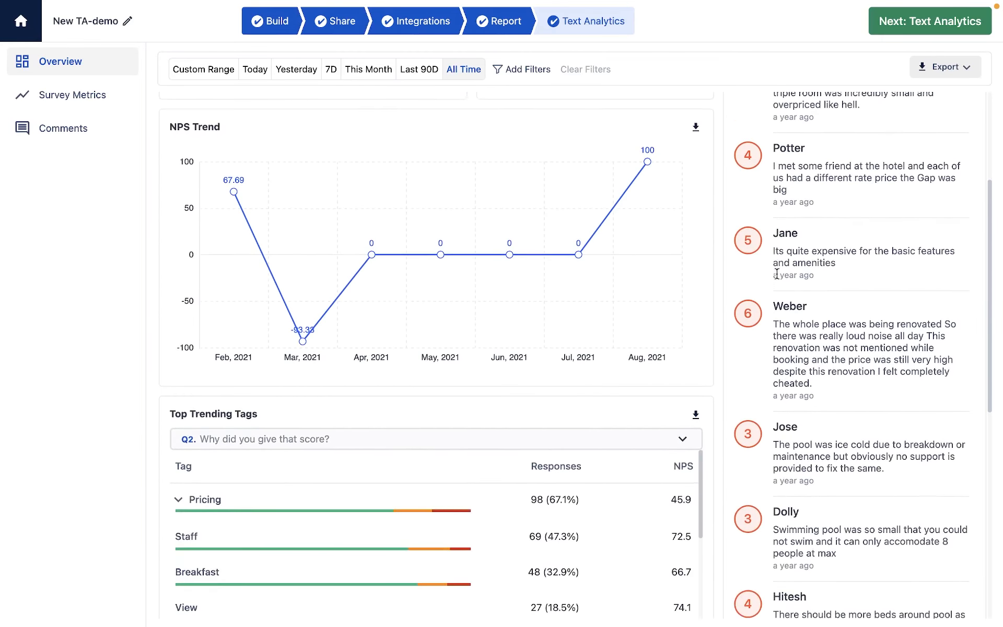
scroll(777, 273, "down", 4)
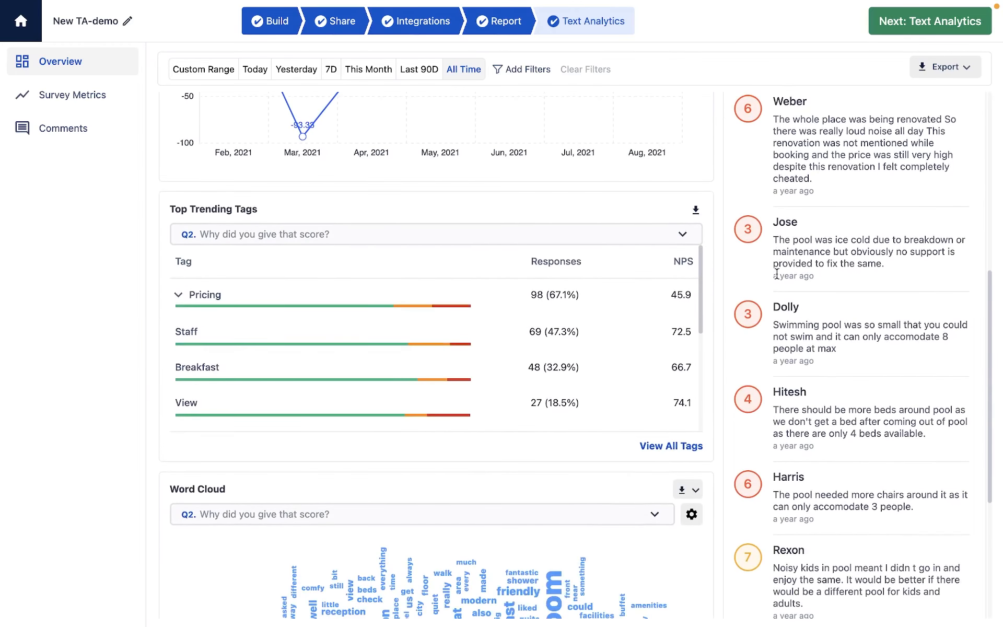
scroll(777, 273, "down", 3)
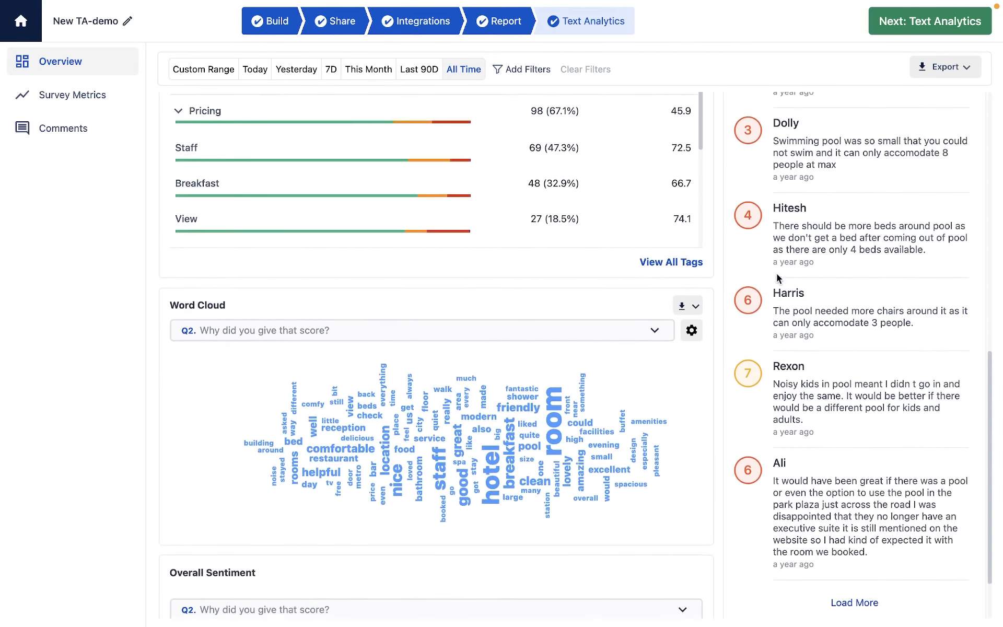
scroll(776, 274, "down", 1)
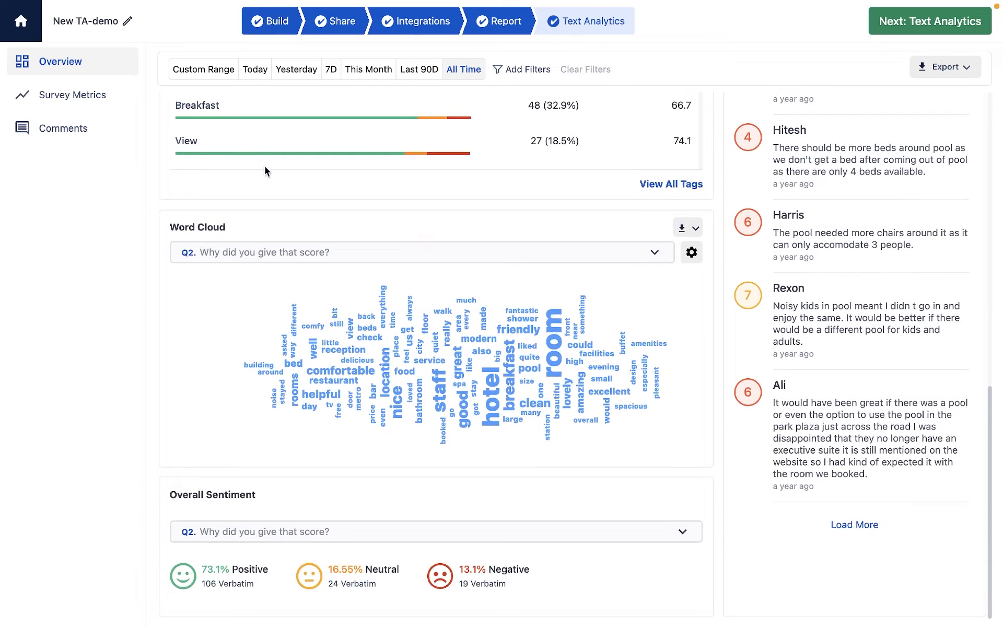
Open the survey metrics and examine the score distribution and answer breakdown of the NPS question.
left_click(115, 100)
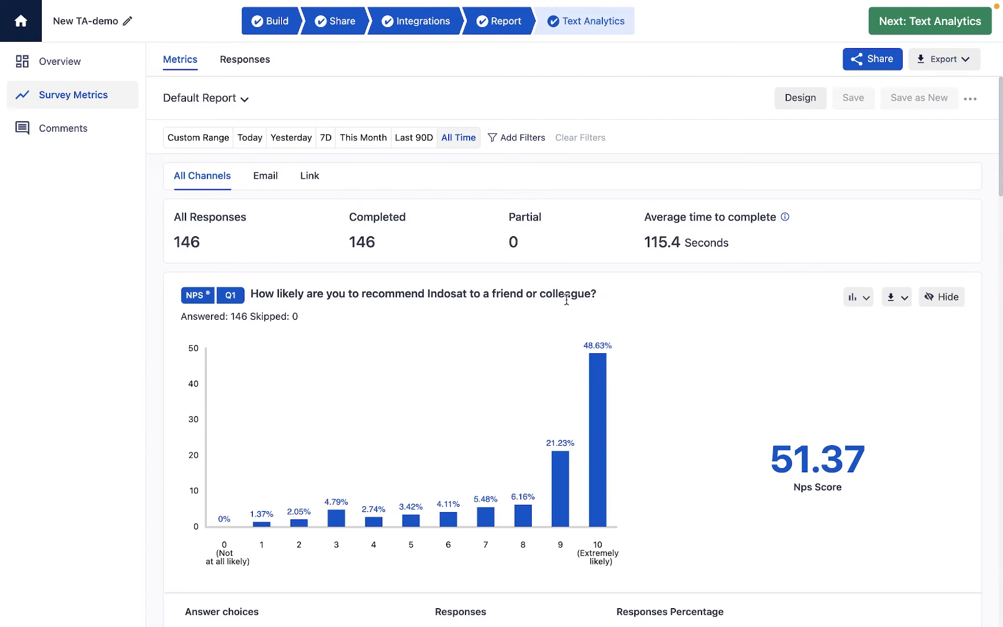
scroll(576, 424, "down", 5)
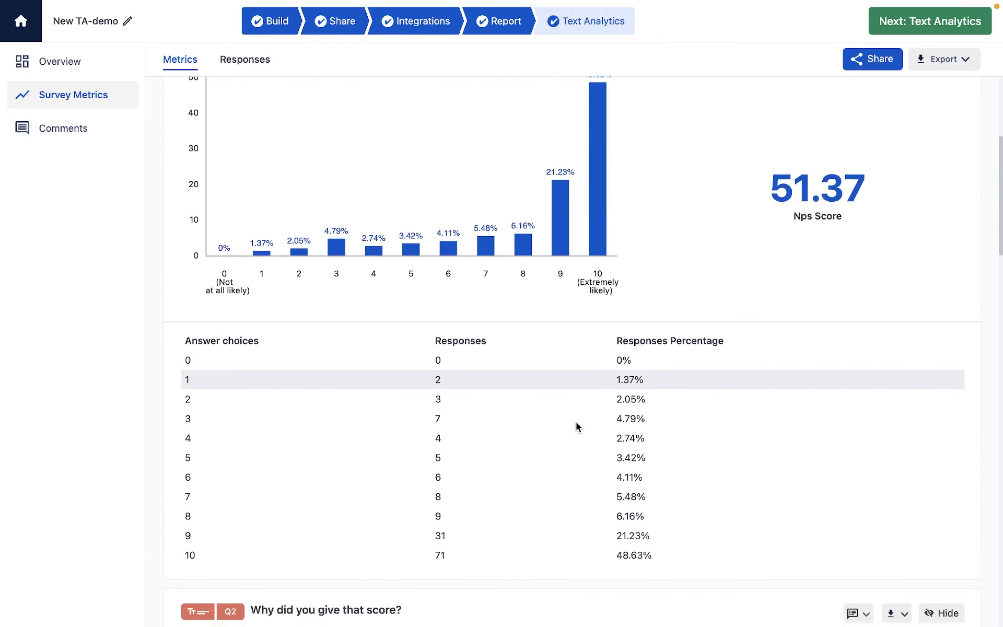
scroll(576, 422, "down", 4)
scroll(573, 365, "up", 10)
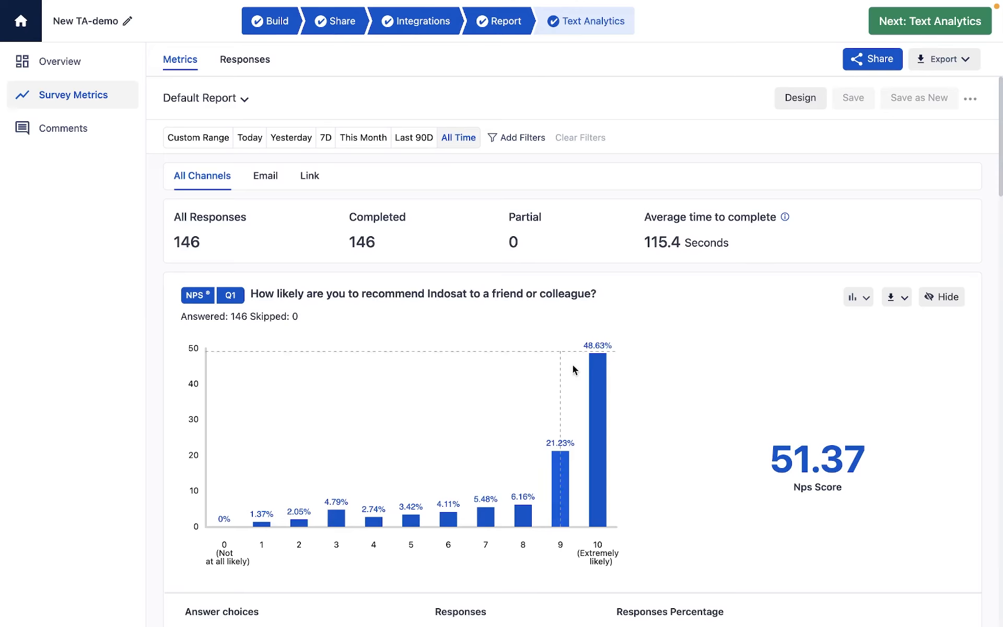